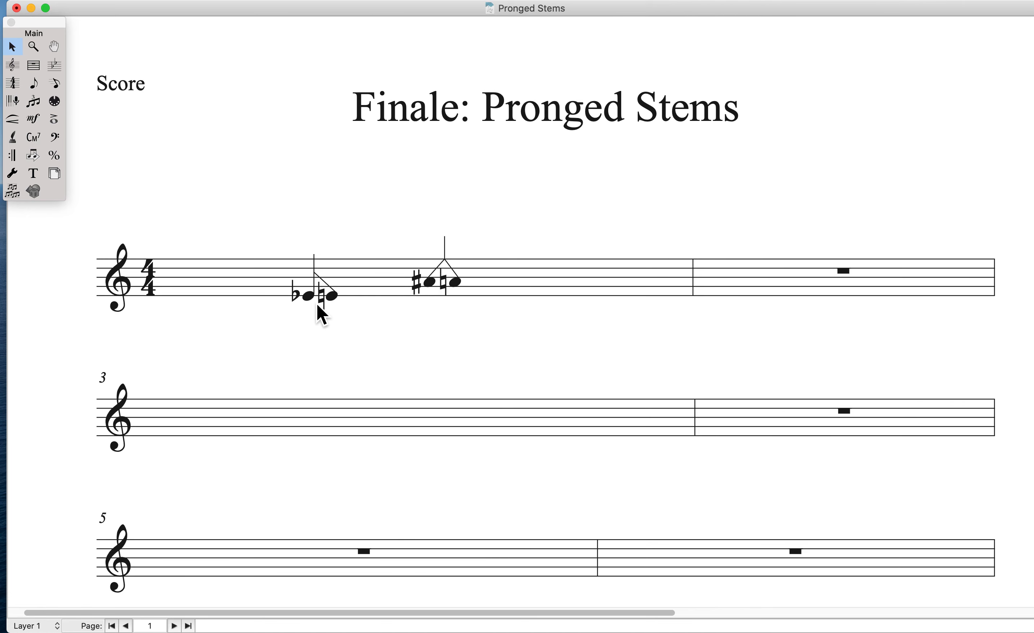
# Enter a quarter-note chord of E-flat and E-natural at the start of measure 3 using Speedy Entry.
pyautogui.click(55, 84)
pyautogui.click(141, 297)
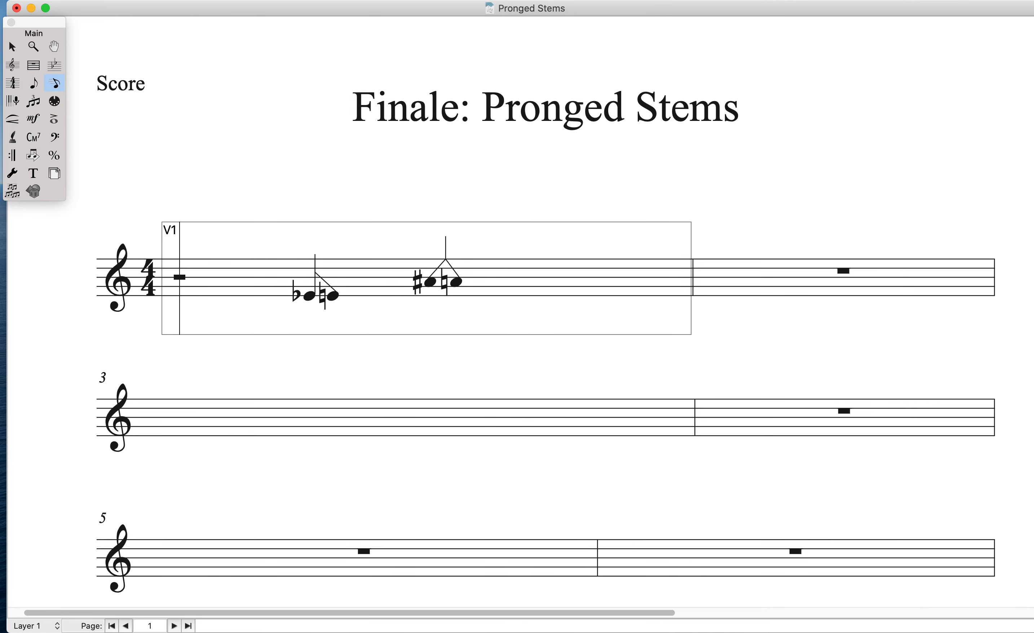
pyautogui.click(259, 426)
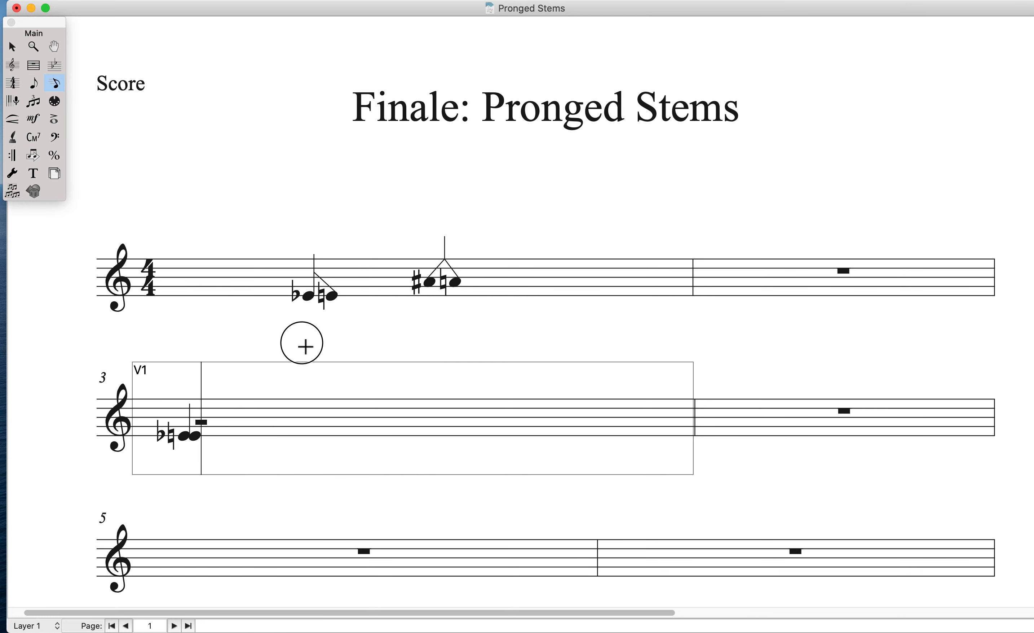
pyautogui.click(305, 347)
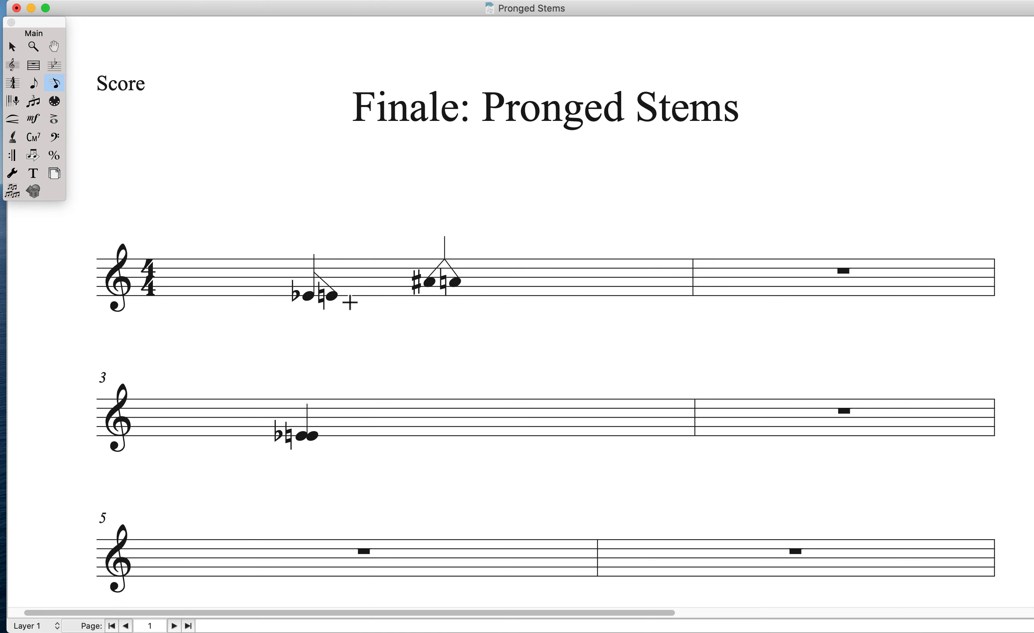
# Start creating a new articulation for the chord in measure 3.
pyautogui.click(54, 119)
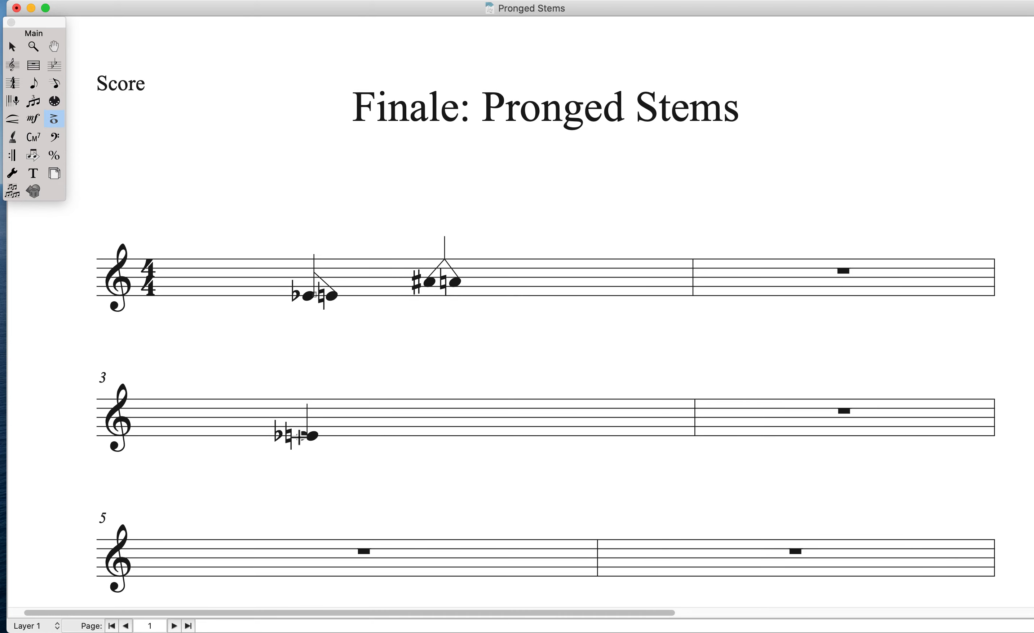
pyautogui.click(305, 436)
pyautogui.scroll(-5, 862, 275)
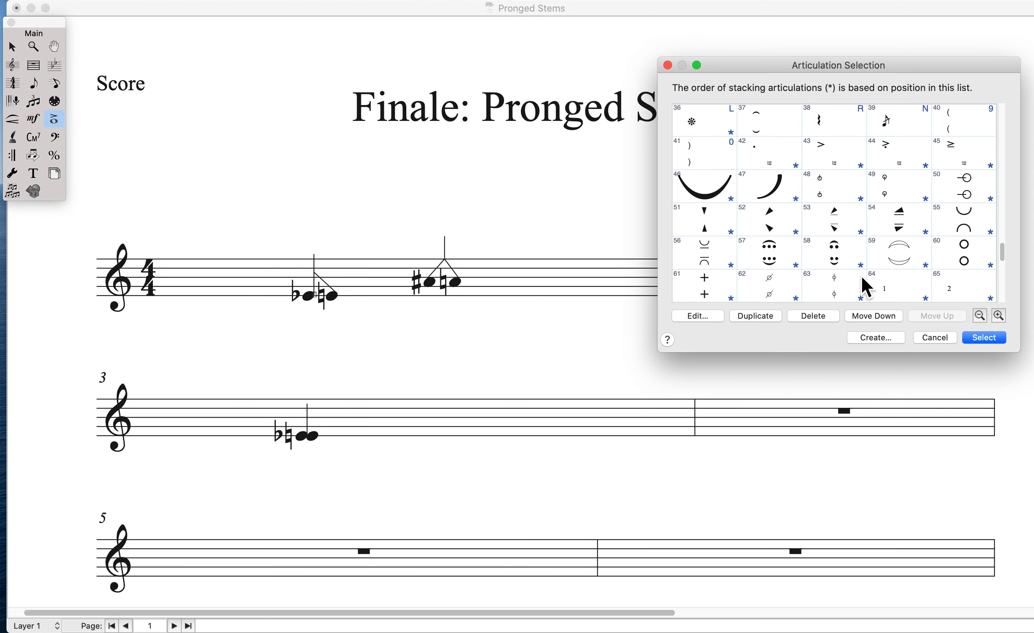
pyautogui.click(871, 340)
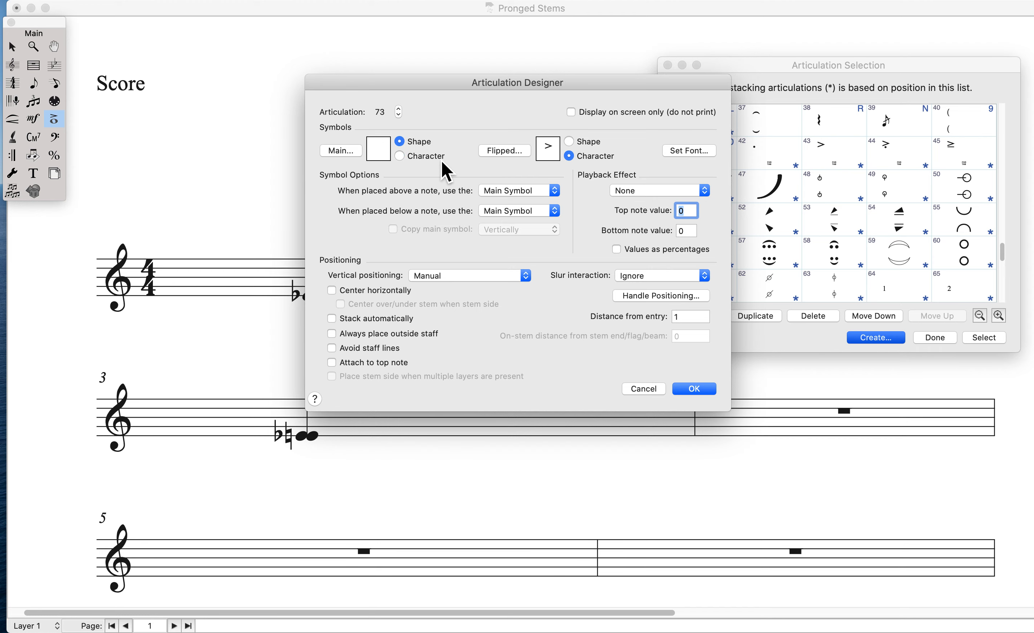
pyautogui.click(351, 153)
pyautogui.scroll(-3, 529, 264)
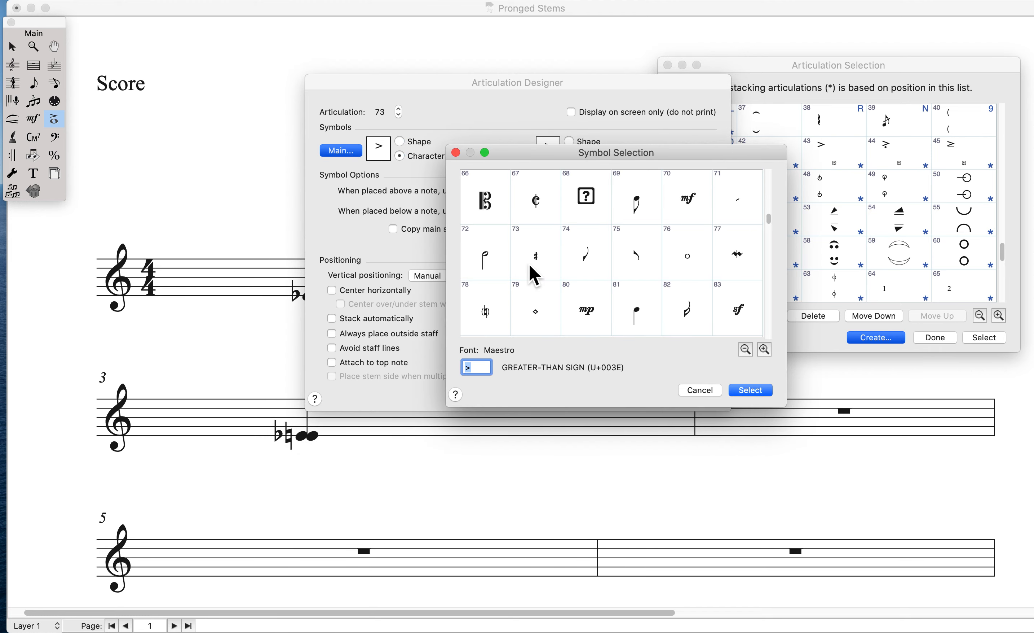
pyautogui.scroll(-3, 563, 254)
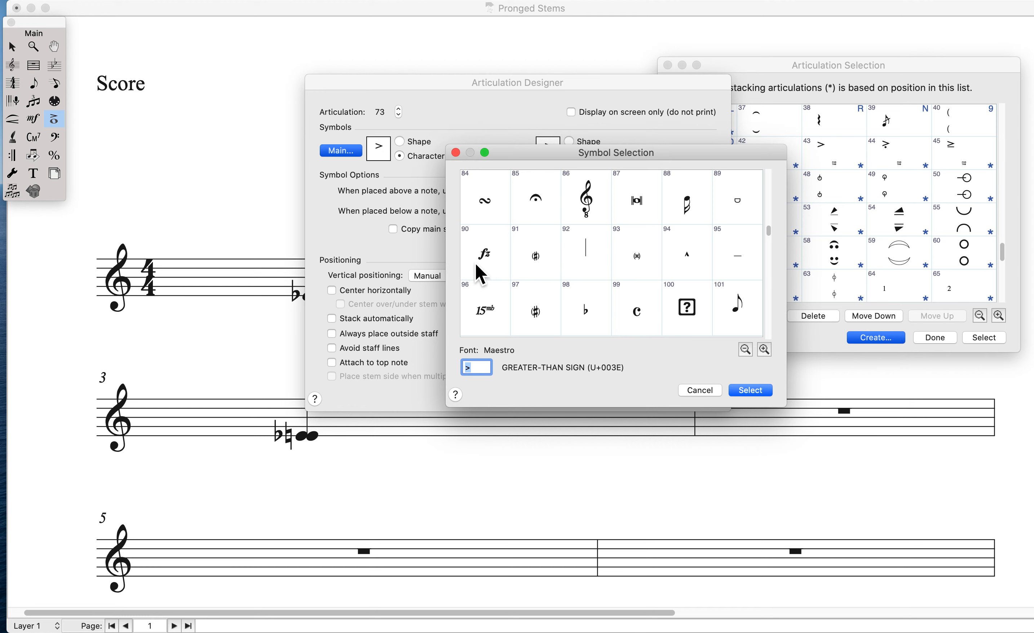
pyautogui.click(705, 391)
# Make the articulation's main symbol a shape and begin a new blank shape in the Shape Designer.
pyautogui.click(428, 144)
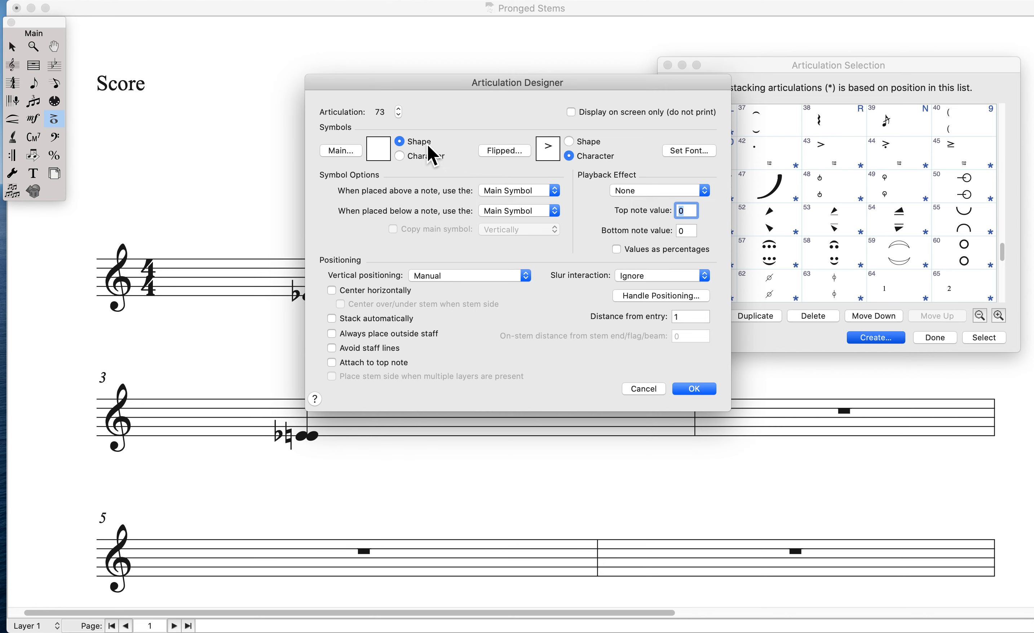
pyautogui.click(355, 153)
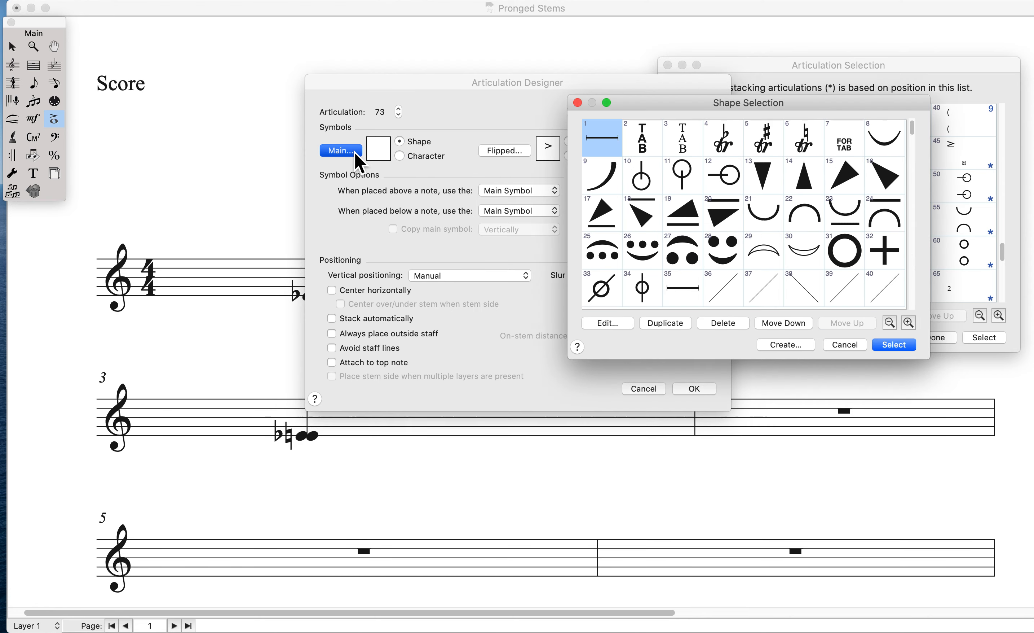
pyautogui.click(790, 349)
pyautogui.moveTo(460, 113); pyautogui.dragTo(644, 169)
pyautogui.moveTo(501, 84); pyautogui.dragTo(715, 91)
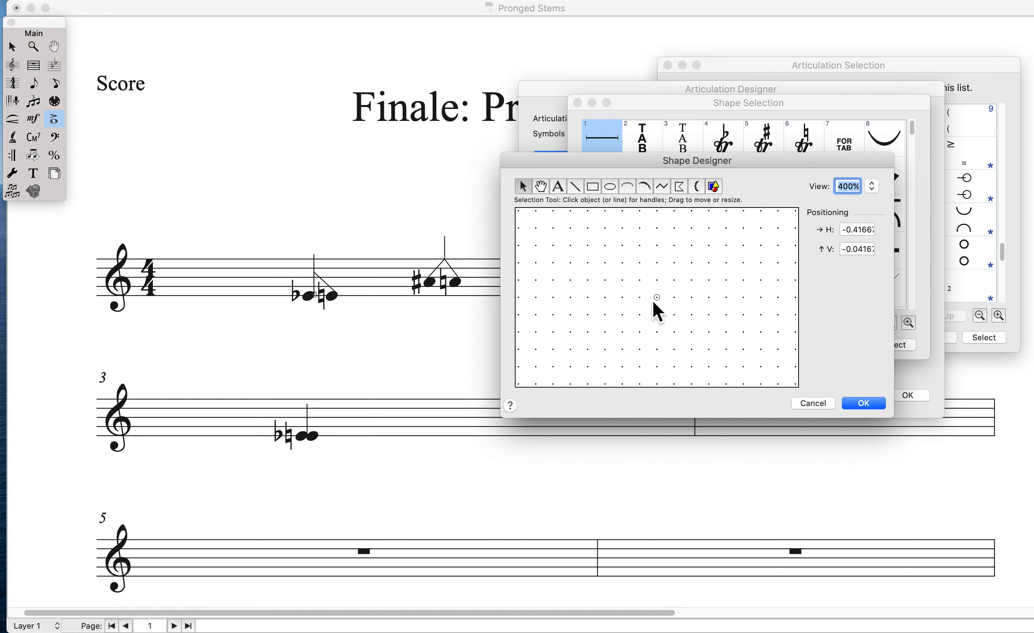
# Draw a vertical reference line about 3.3 spaces tall above the origin with the Line tool.
pyautogui.click(575, 186)
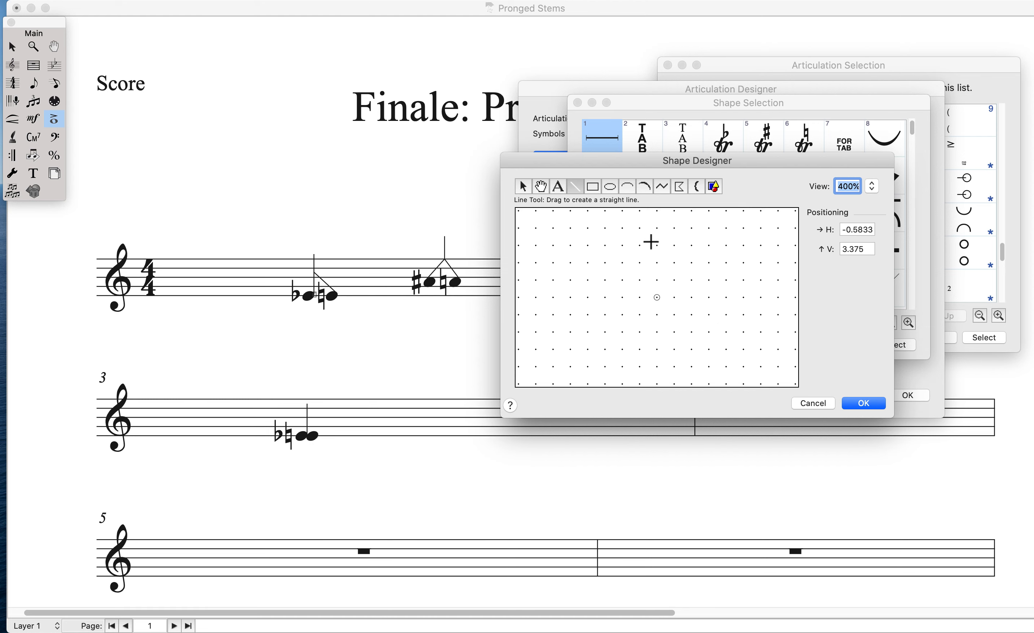
pyautogui.moveTo(661, 232); pyautogui.dragTo(656, 285)
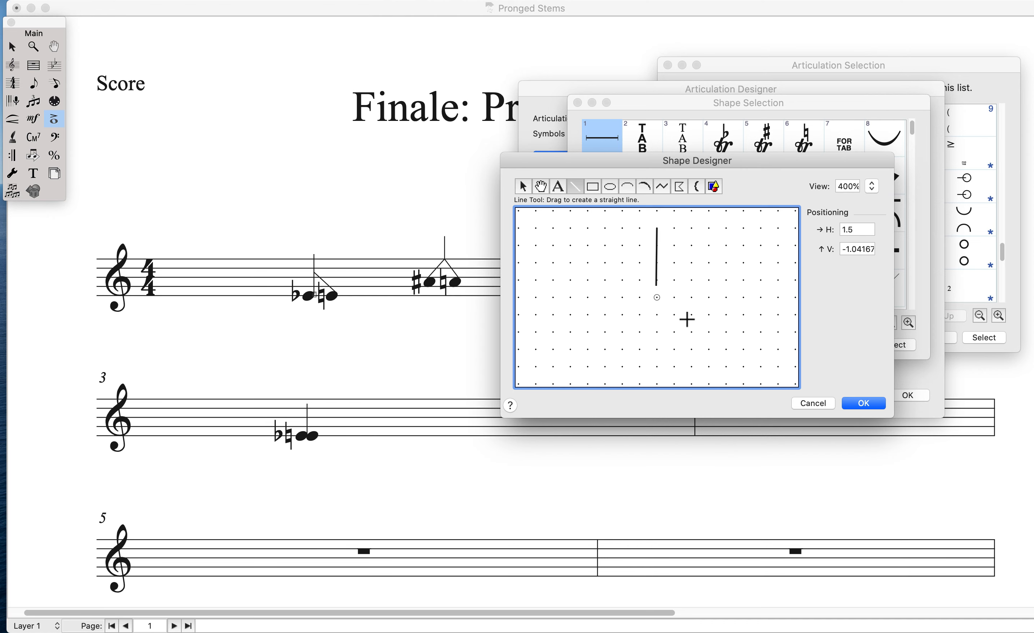
# Confirm the Shape Designer's rulers and grid settings with Spaces as the unit and grid points every 1 space.
pyautogui.click(611, 4)
pyautogui.moveTo(613, 9)
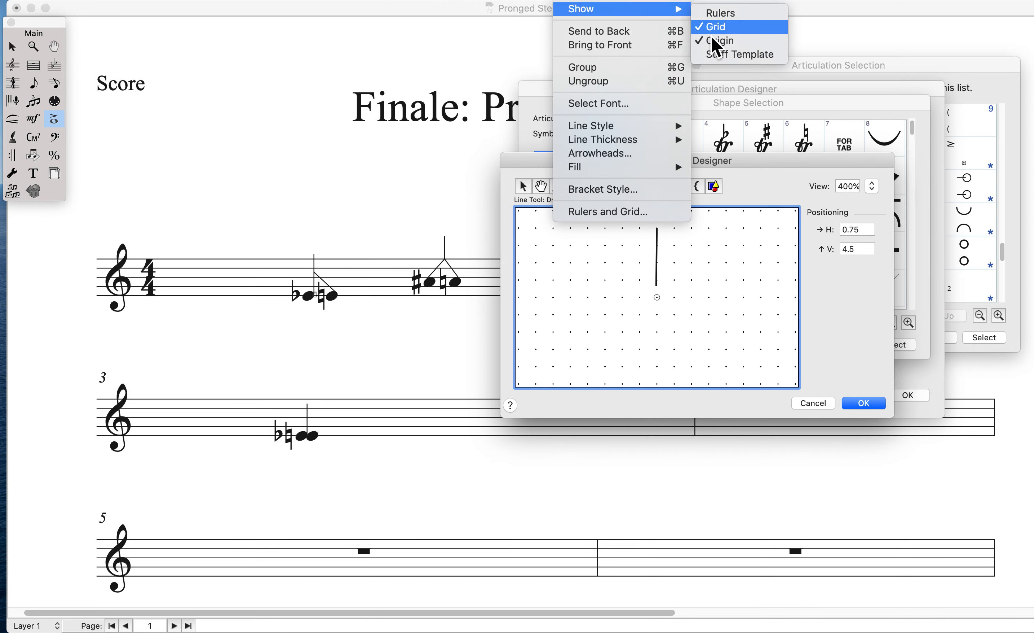
pyautogui.click(649, 212)
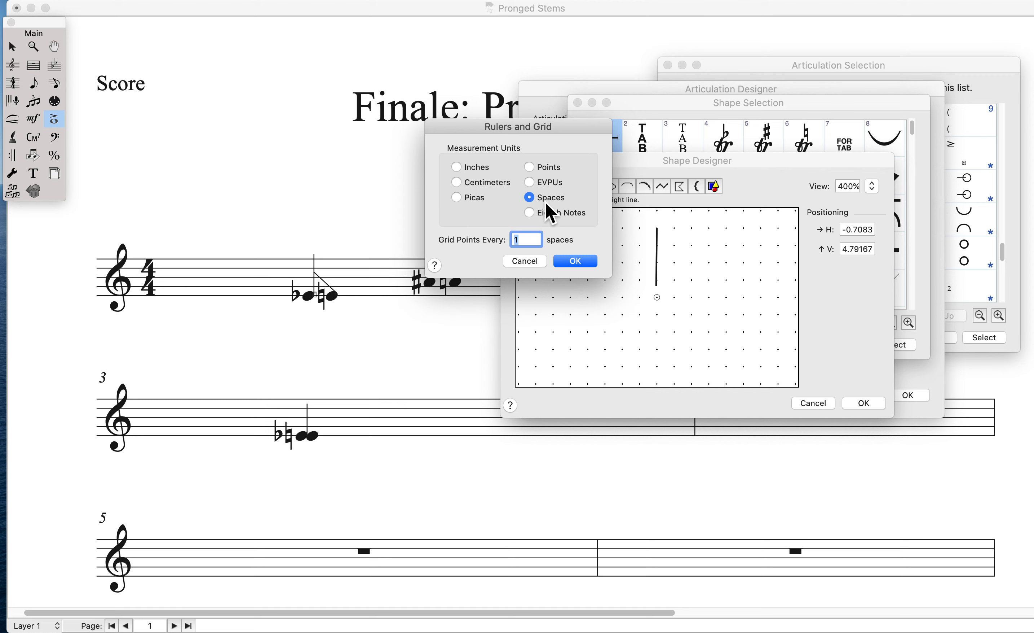
pyautogui.click(575, 260)
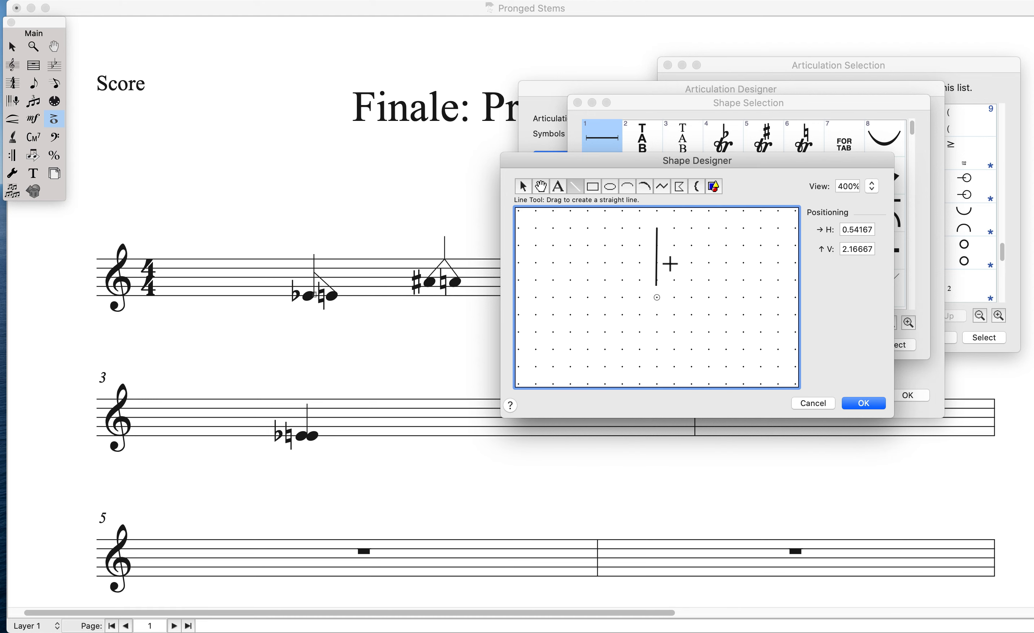
# Draw a line sloping down to the right, about 2 spaces wide and 2 high, and move its upper end onto the vertical line.
pyautogui.moveTo(663, 254); pyautogui.dragTo(698, 289)
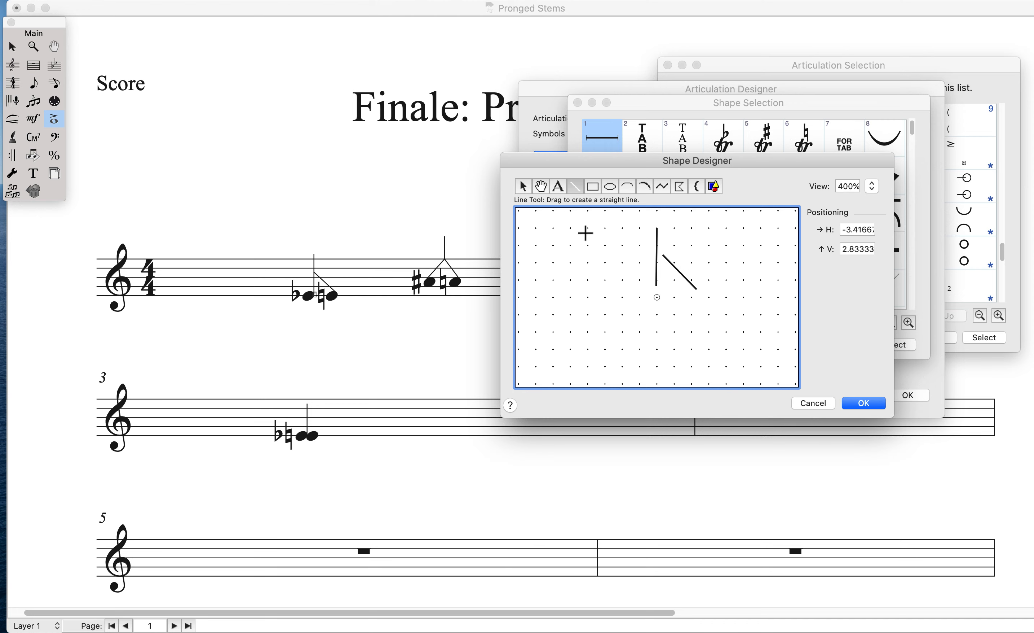
pyautogui.click(523, 186)
pyautogui.moveTo(685, 279); pyautogui.dragTo(678, 280)
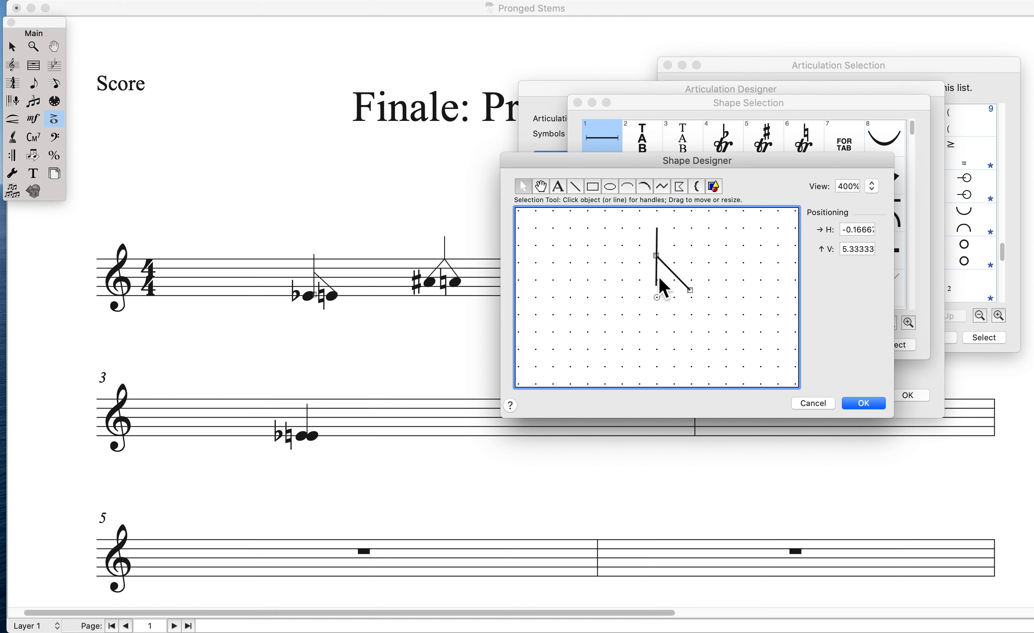
# Delete the vertical reference line from the shape.
pyautogui.click(660, 238)
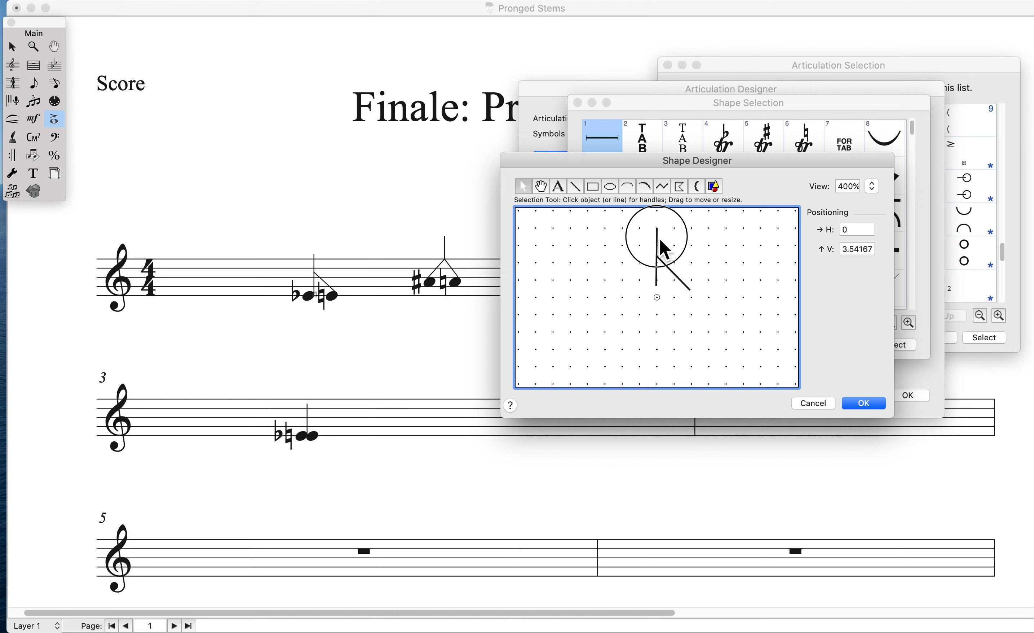
pyautogui.moveTo(659, 238); pyautogui.dragTo(681, 282)
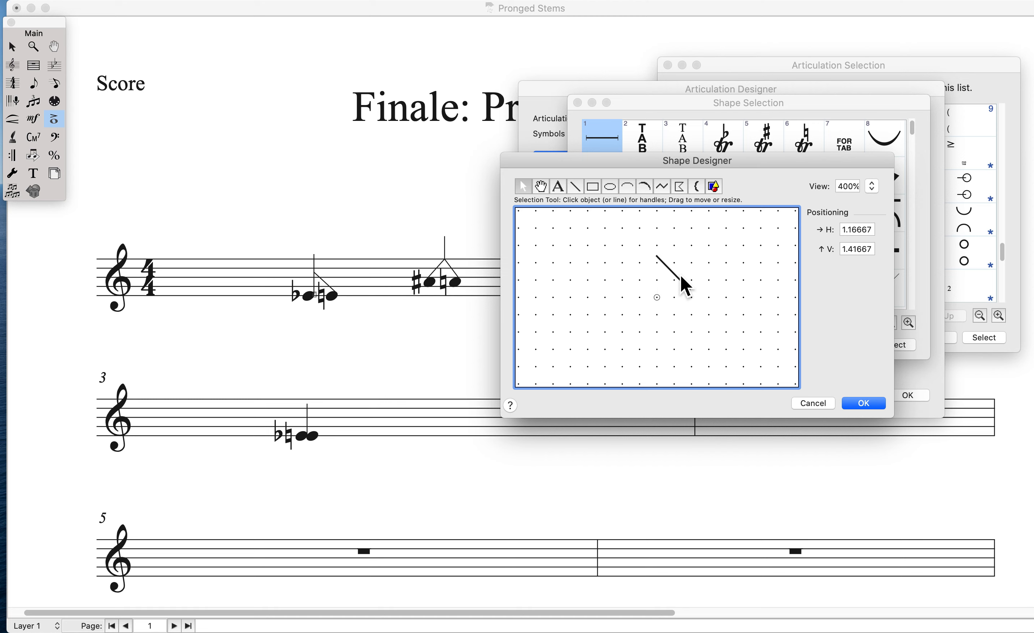
# Confirm a custom line thickness of 0.0918 spaces for the diagonal line.
pyautogui.click(682, 279)
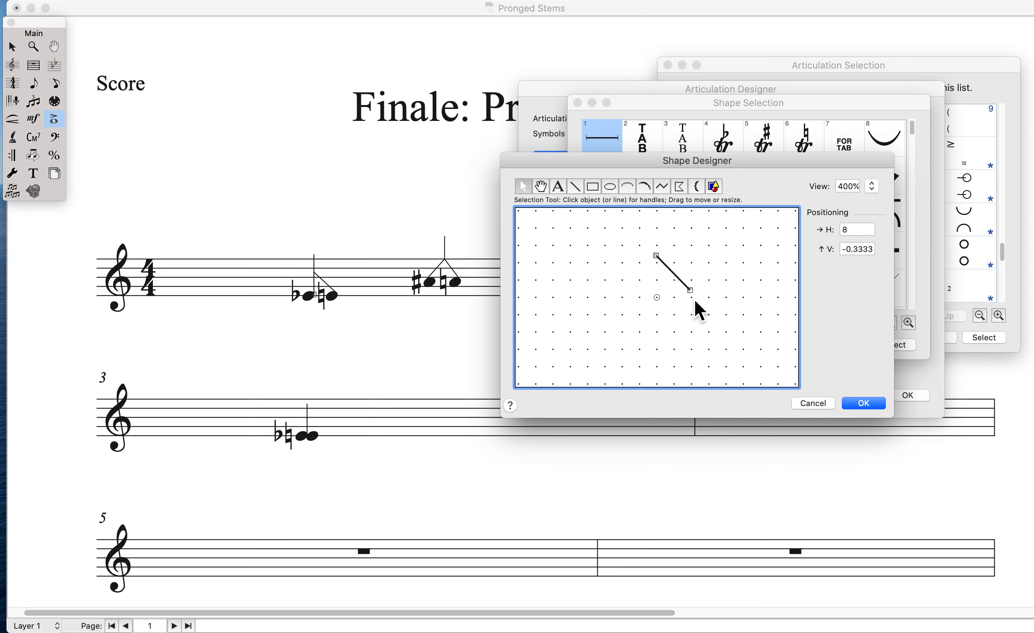
pyautogui.click(619, 2)
pyautogui.moveTo(663, 140)
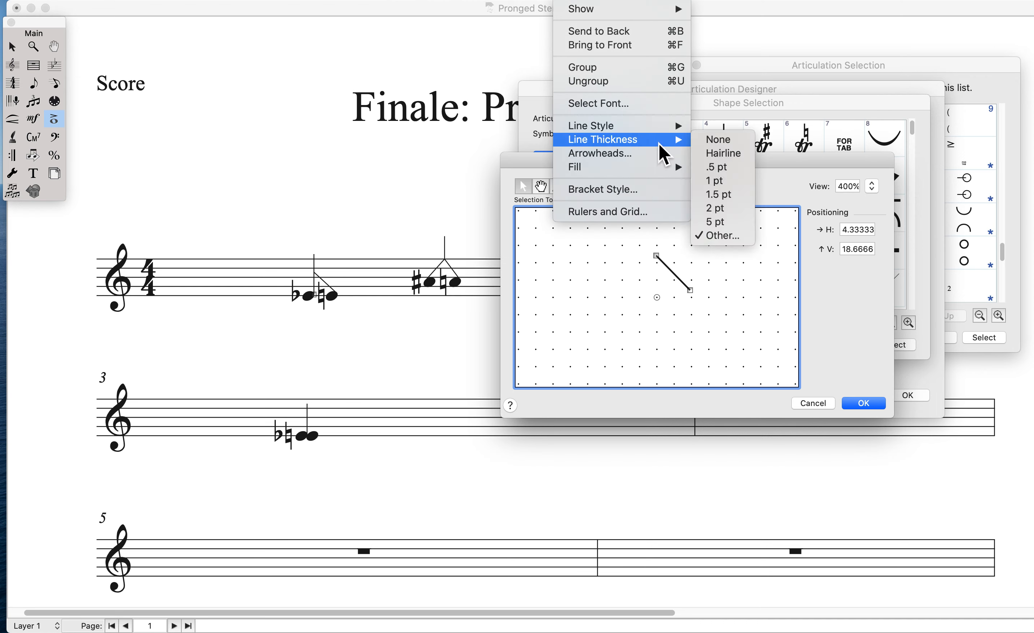
pyautogui.click(725, 241)
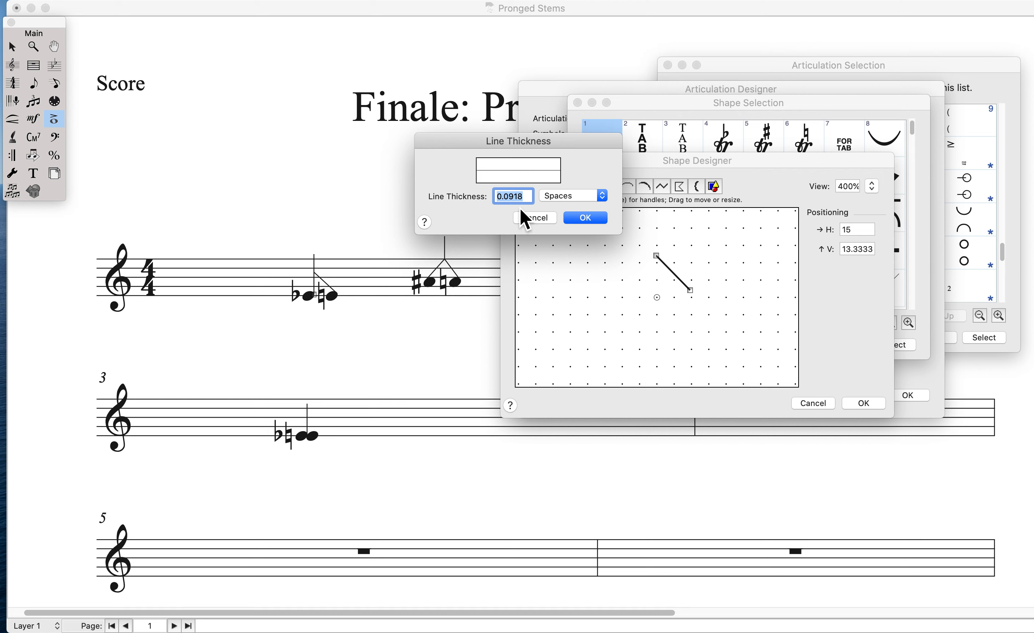
pyautogui.click(585, 218)
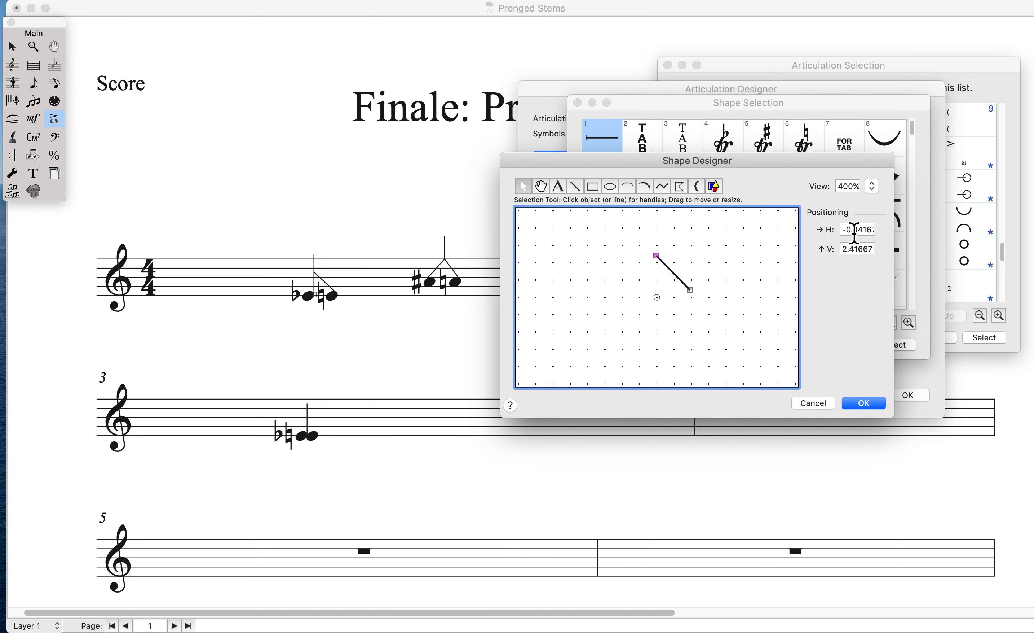
# Position the diagonal line's upper endpoint at H 0 and V 2.5.
pyautogui.click(854, 230)
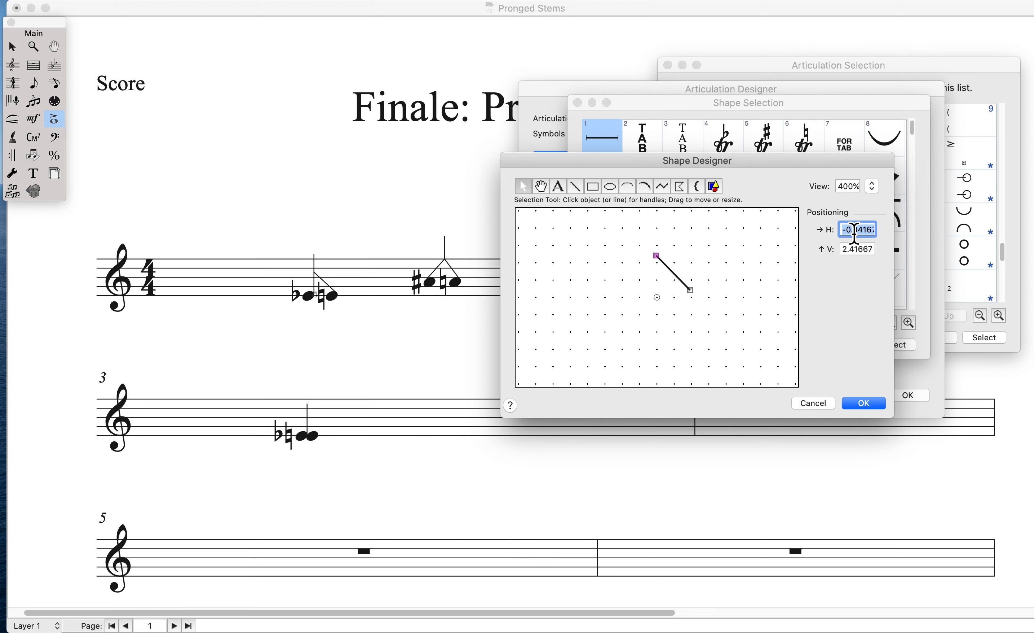
pyautogui.write('0')
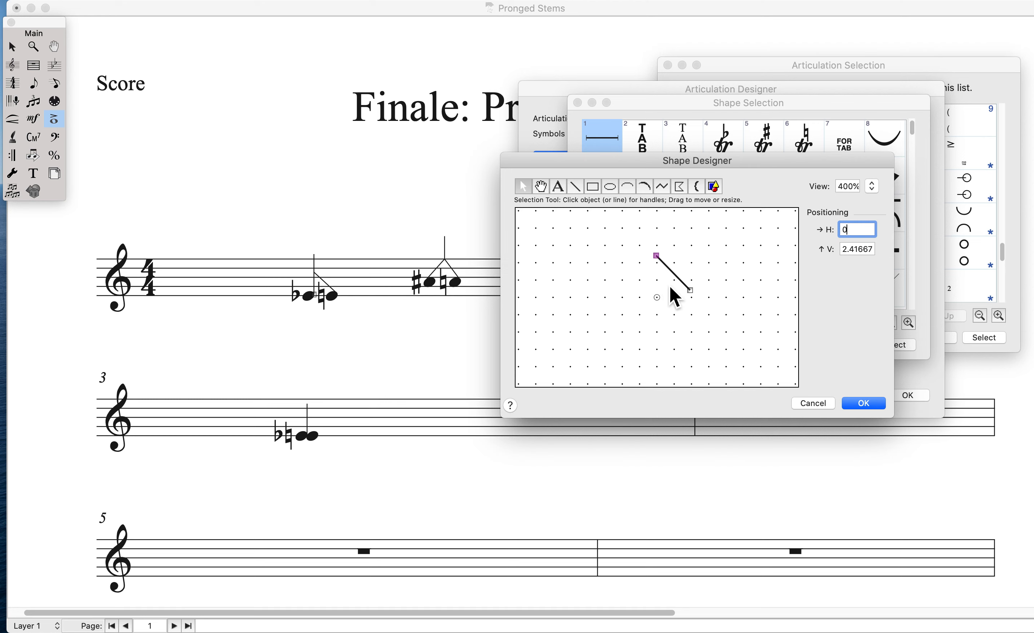
pyautogui.click(852, 251)
pyautogui.doubleClick(857, 253)
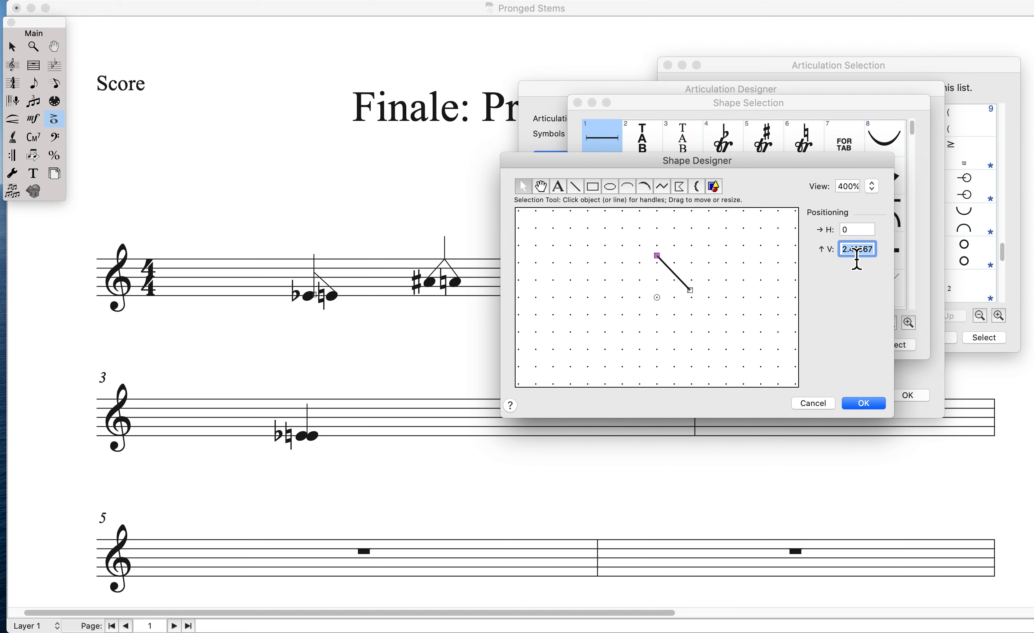
pyautogui.write('2.5')
pyautogui.click(862, 229)
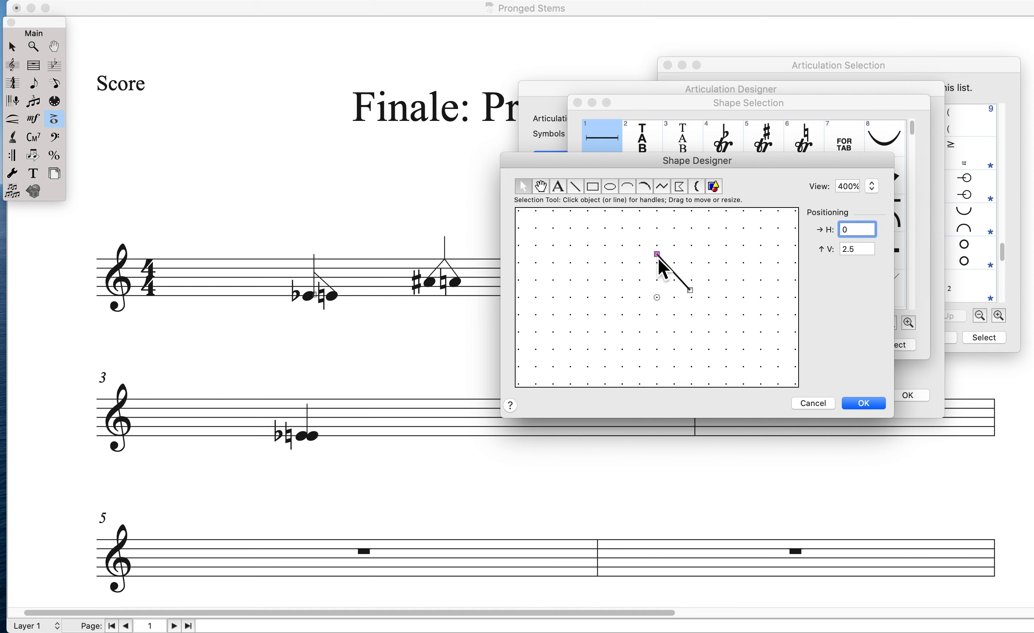
# Position the diagonal line's lower endpoint at H 2.5 and V 0.2.
pyautogui.click(691, 291)
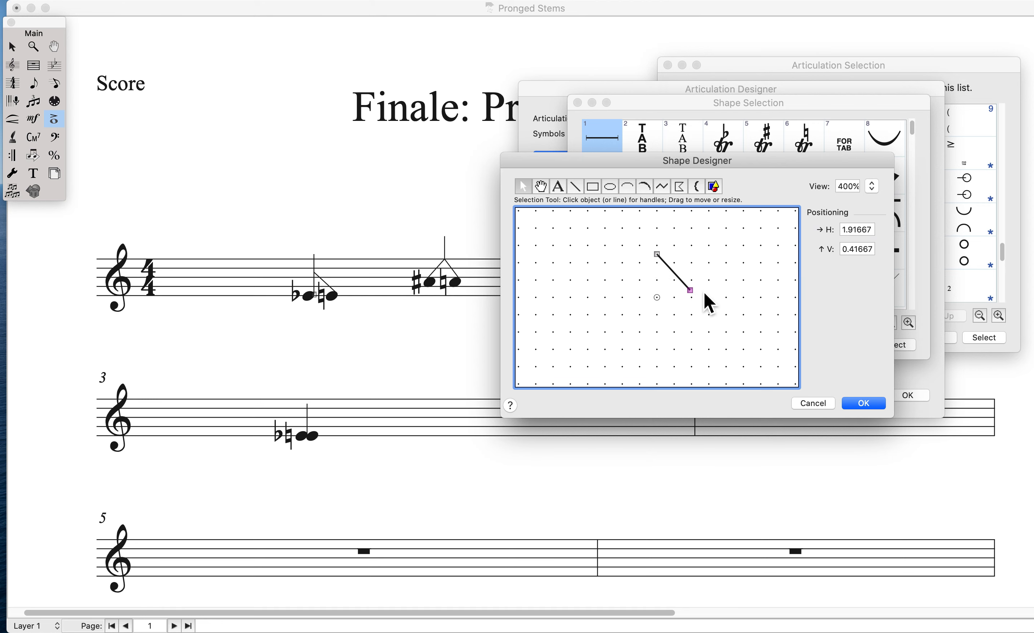
pyautogui.doubleClick(865, 231)
pyautogui.write('2.5')
pyautogui.doubleClick(872, 252)
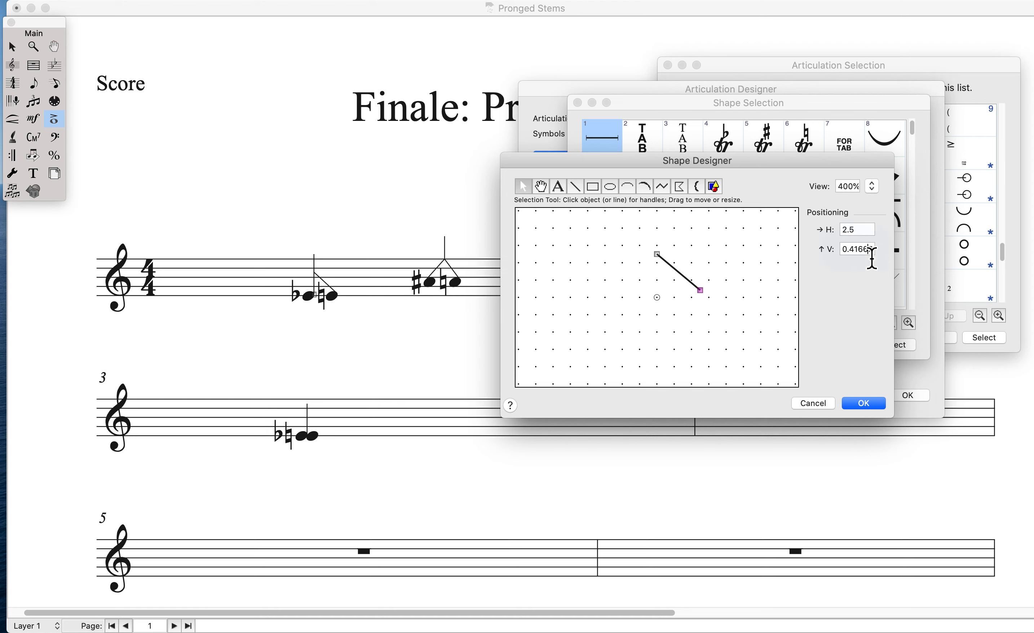
pyautogui.write('0.2')
pyautogui.click(868, 229)
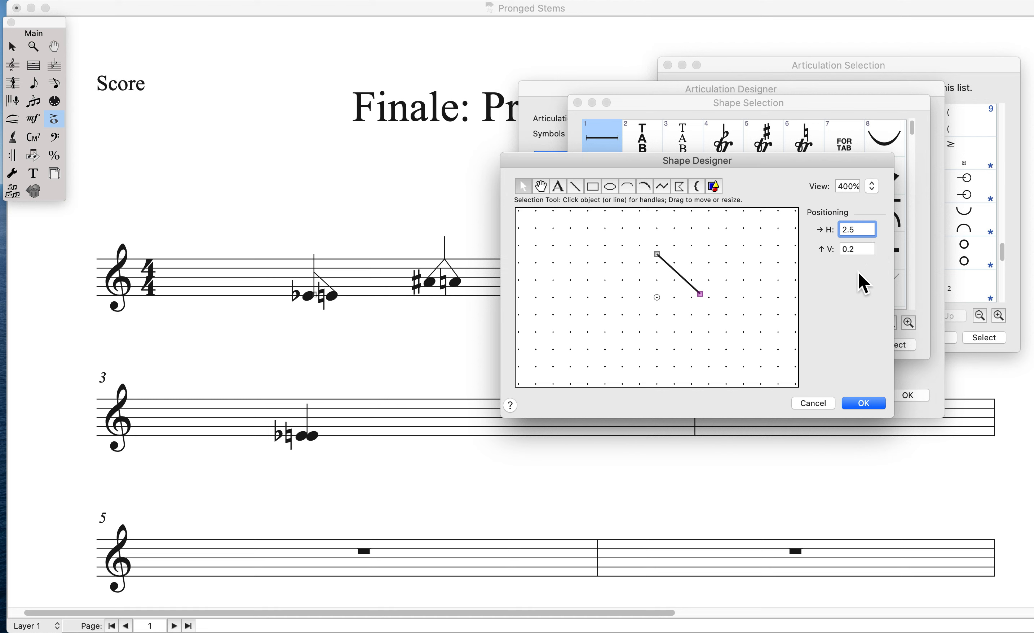
# Accept the diagonal shape as the new articulation's main symbol and attach the articulation to the measure 3 chord.
pyautogui.click(876, 407)
pyautogui.click(896, 347)
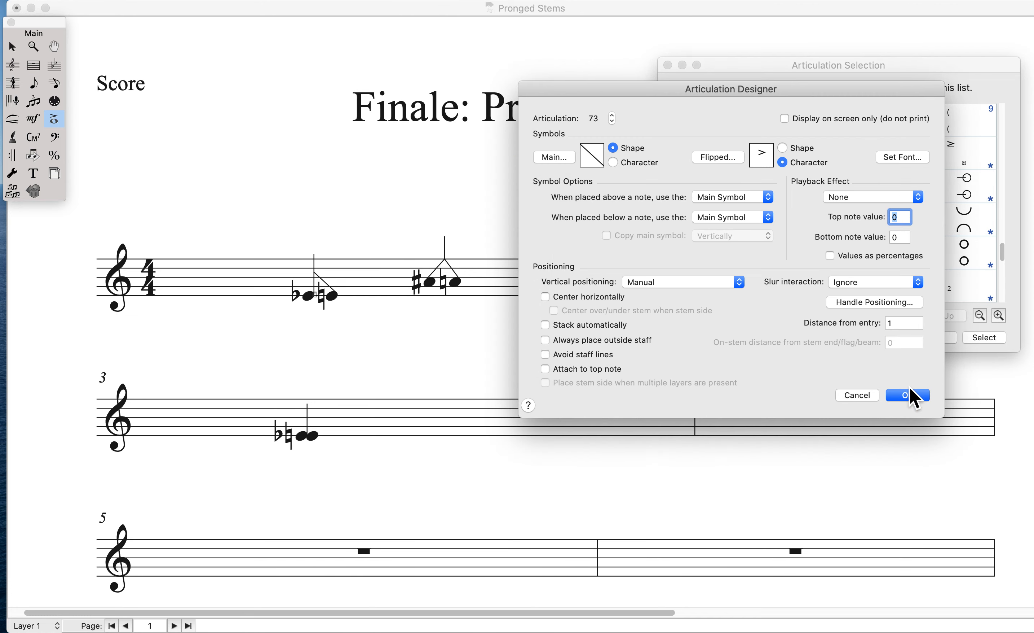
pyautogui.click(909, 395)
pyautogui.click(975, 338)
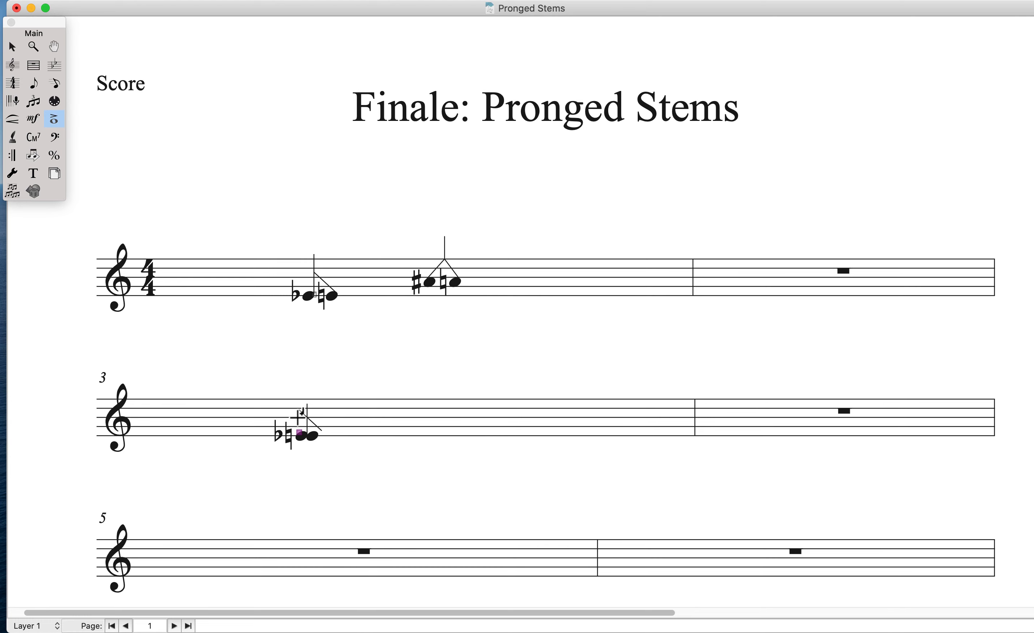
# Move the diagonal line articulation in measure 3 so its upper end meets the chord's stem.
pyautogui.moveTo(89, 363); pyautogui.dragTo(453, 495)
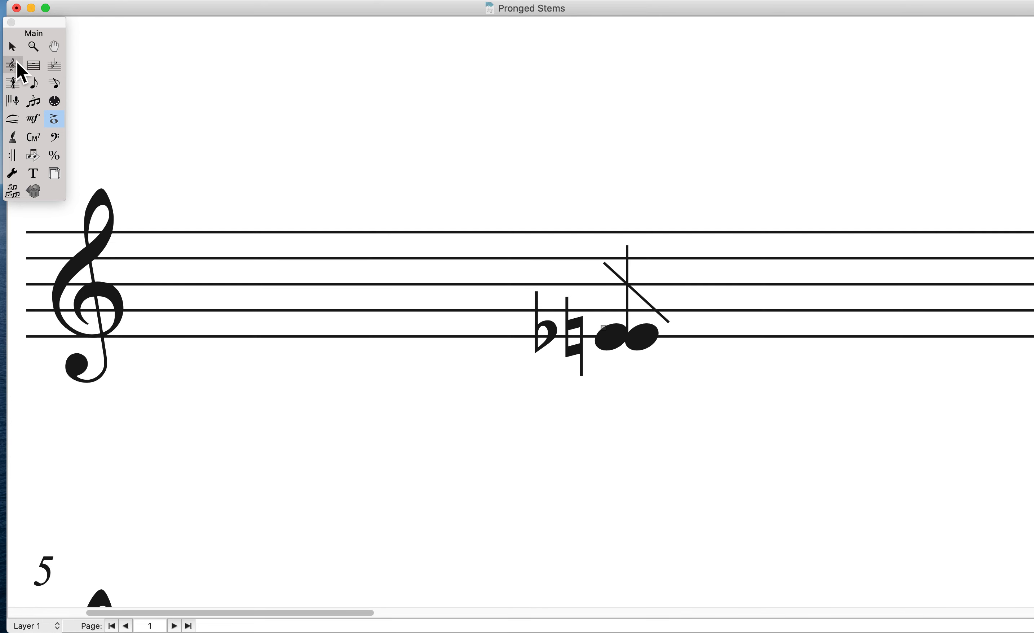
pyautogui.click(12, 47)
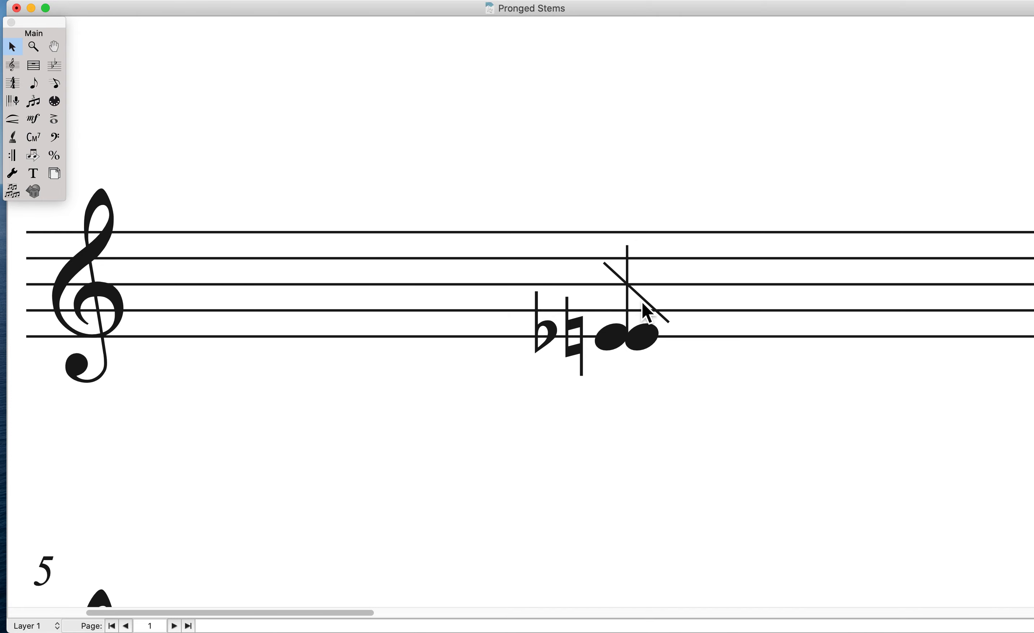
pyautogui.moveTo(603, 327); pyautogui.dragTo(629, 335)
pyautogui.click(680, 395)
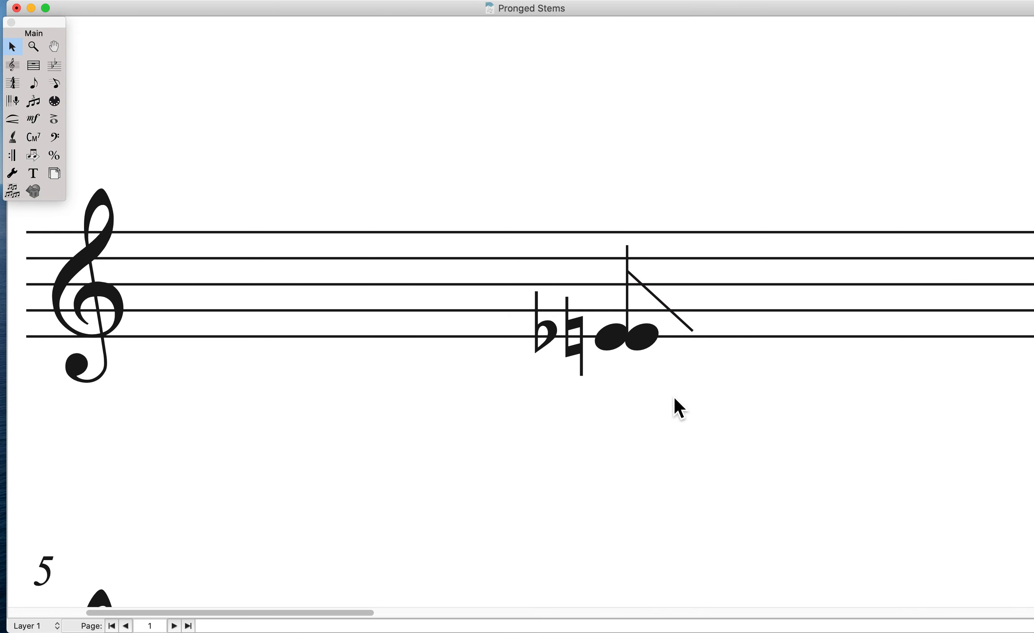
# Shift the second notehead of the measure 3 chord sideways to meet the diagonal line's lower end.
pyautogui.click(12, 173)
pyautogui.moveTo(306, 49); pyautogui.dragTo(559, 162)
pyautogui.click(443, 181)
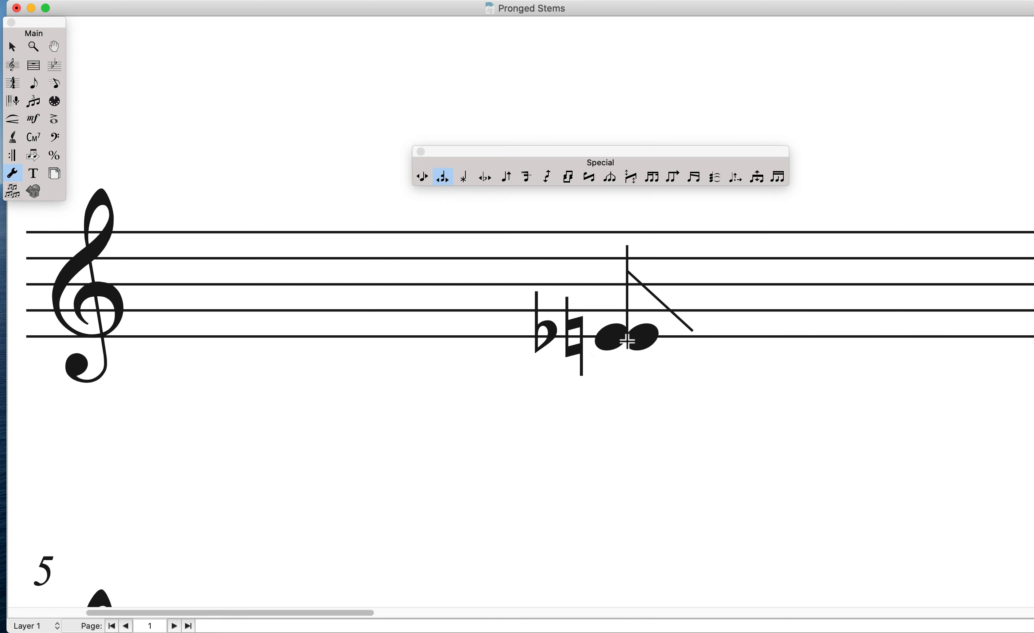
pyautogui.moveTo(627, 340); pyautogui.dragTo(660, 336)
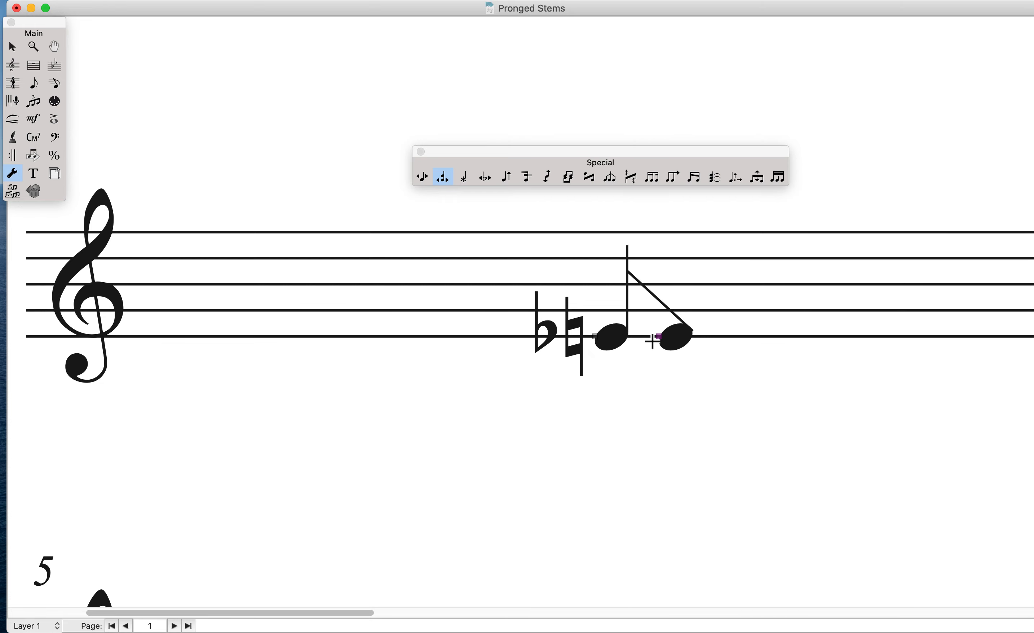
# Move the natural directly before the second notehead and the flat closer to the first notehead in measure 3.
pyautogui.click(485, 177)
pyautogui.moveTo(593, 338); pyautogui.dragTo(657, 336)
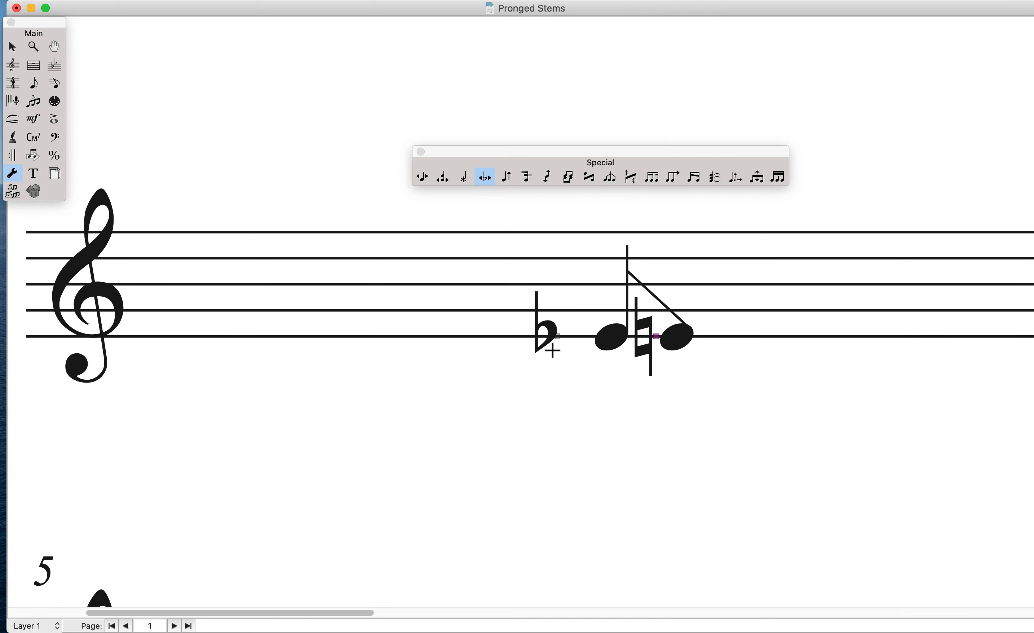
pyautogui.moveTo(561, 340); pyautogui.dragTo(582, 339)
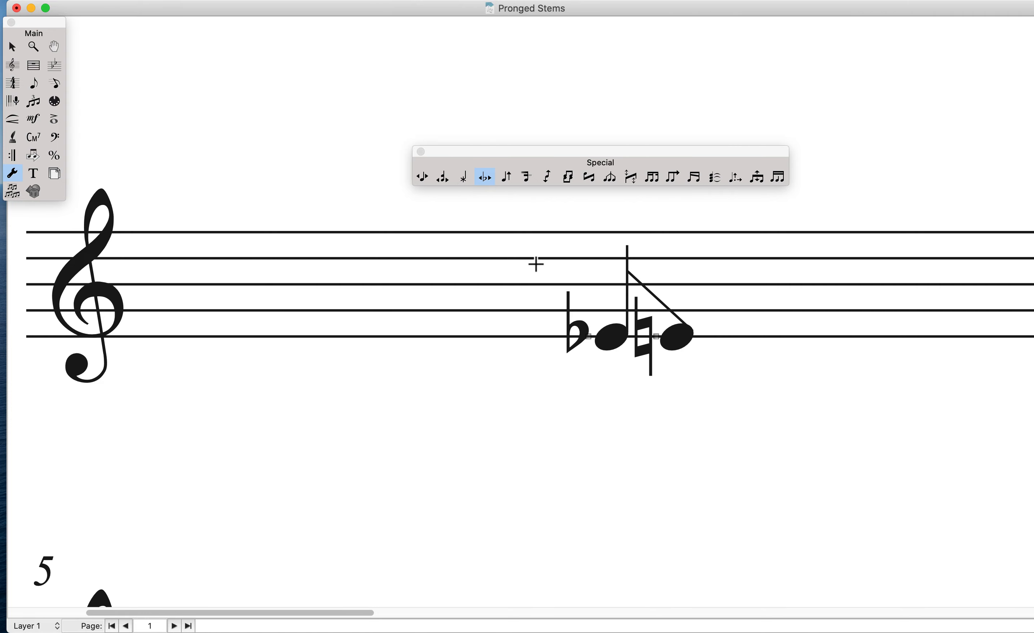
# Lengthen the measure 3 chord's stem upward so it rises above the top staff line.
pyautogui.click(511, 165)
pyautogui.moveTo(512, 166); pyautogui.dragTo(560, 157)
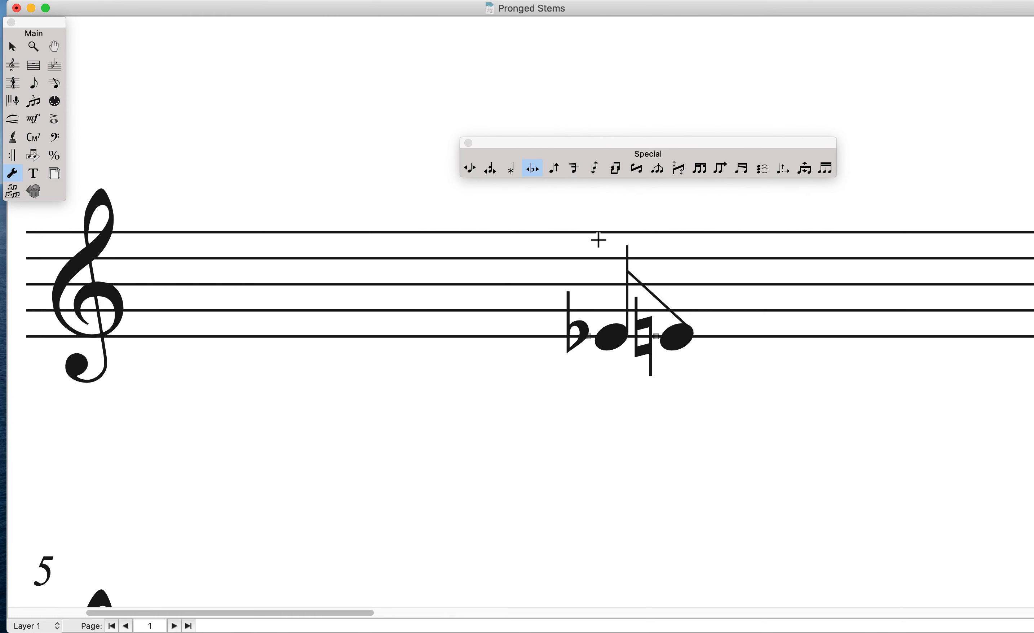
pyautogui.click(555, 169)
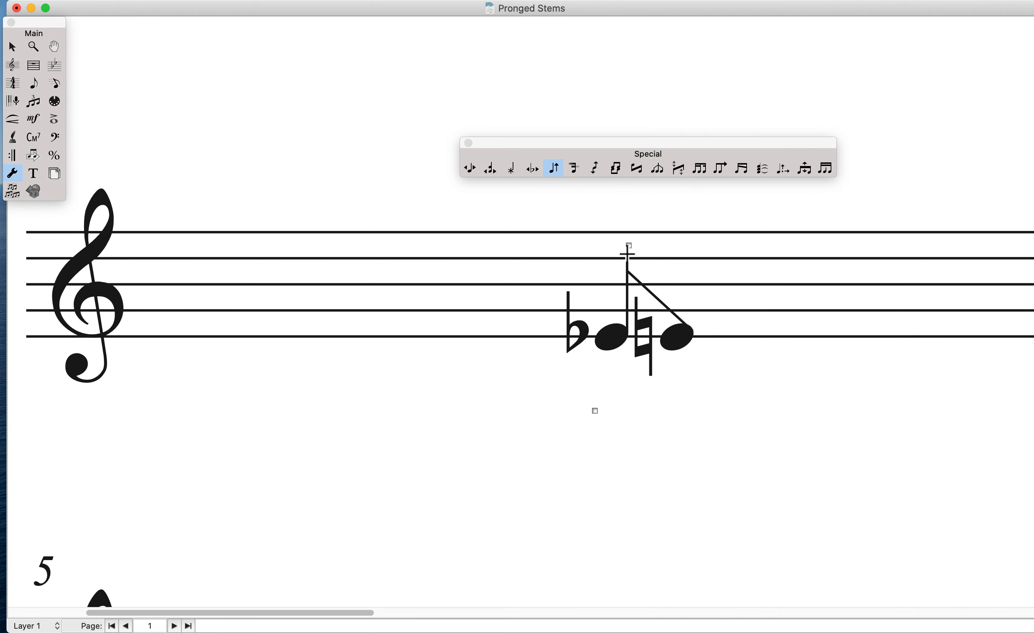
pyautogui.moveTo(630, 246); pyautogui.dragTo(629, 209)
pyautogui.press('Escape')
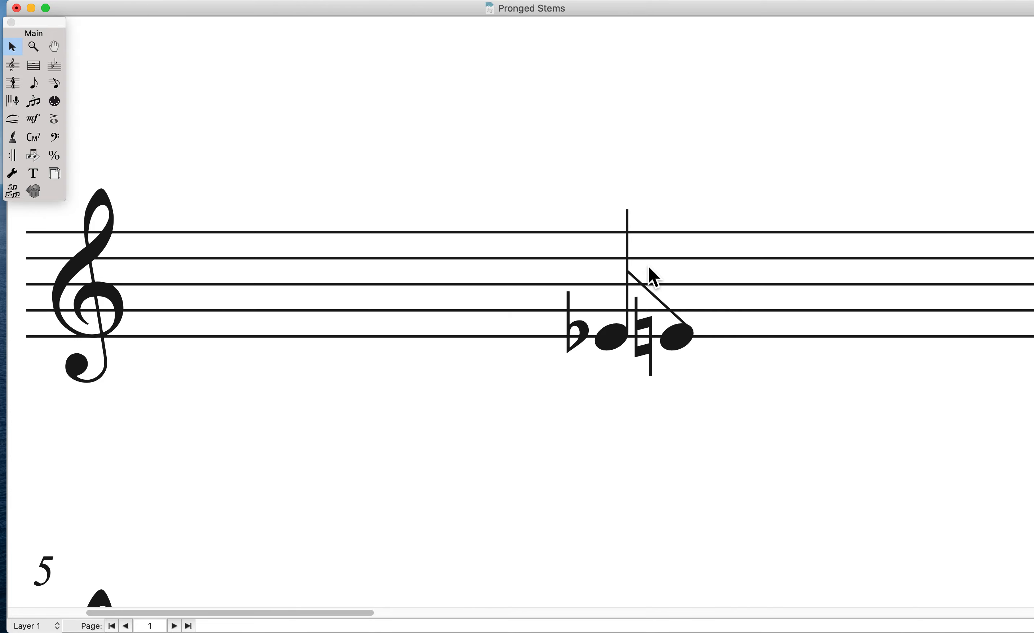
# Enter a quarter rest and a quarter-note E-flat/E-natural chord in measure 5.
pyautogui.scroll(10, 653, 275)
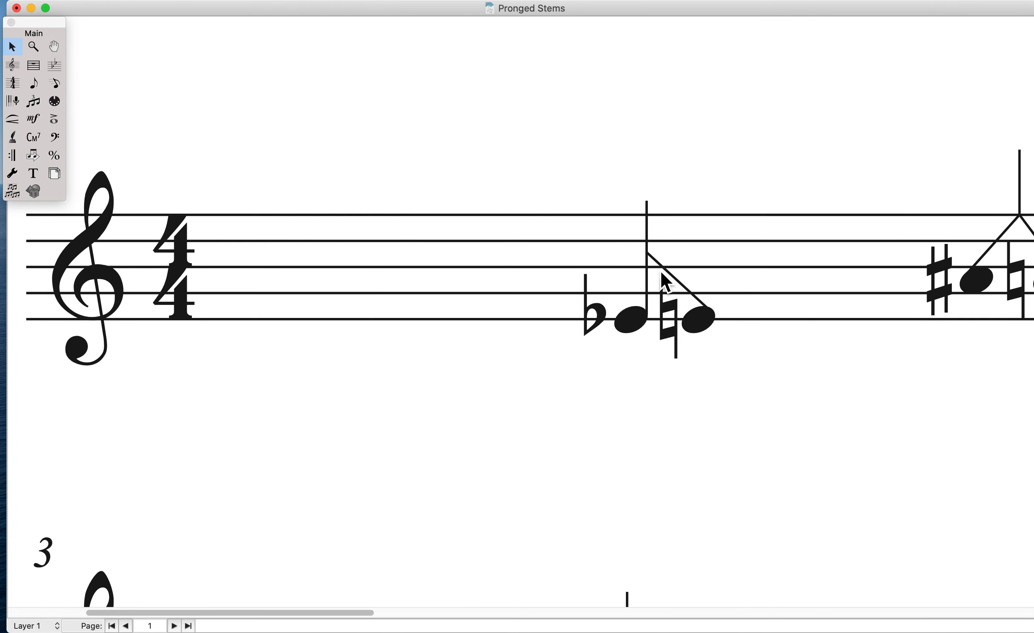
pyautogui.hscroll(5, 663, 281)
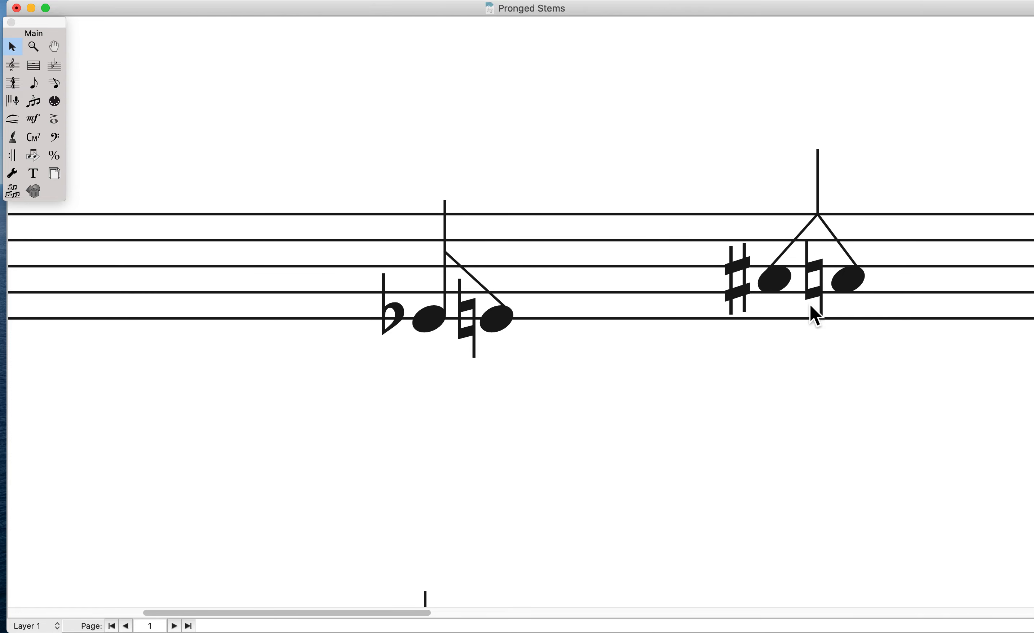
pyautogui.scroll(-2, 594, 296)
pyautogui.scroll(-8, 593, 302)
pyautogui.hscroll(-8, 513, 358)
pyautogui.hscroll(-2, 505, 359)
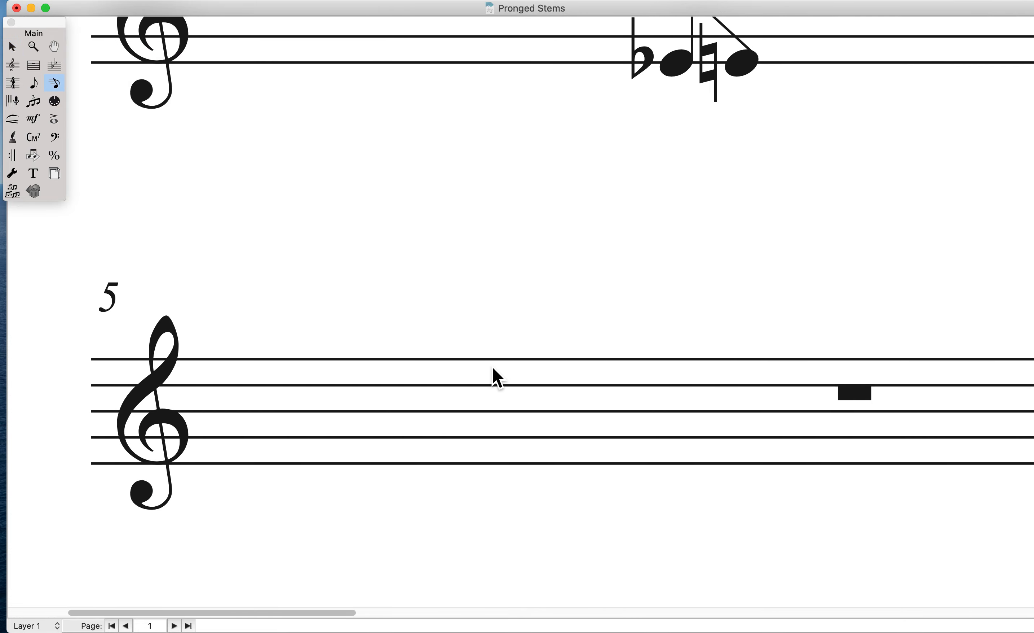
pyautogui.click(484, 412)
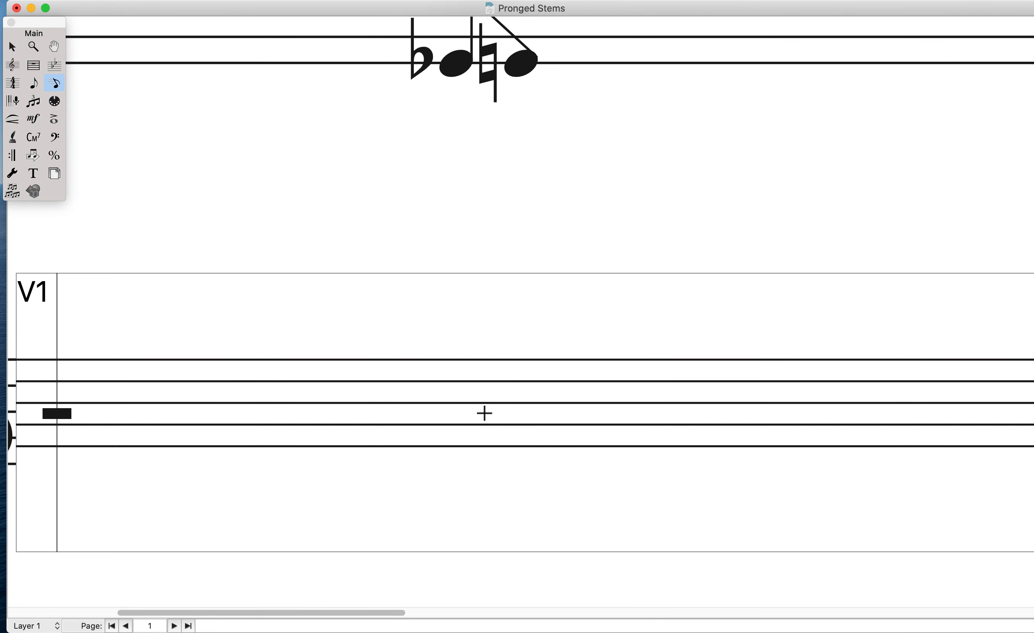
pyautogui.press('5')
pyautogui.press('9')
pyautogui.press('Left')
pyautogui.hotkey('shift', '5')
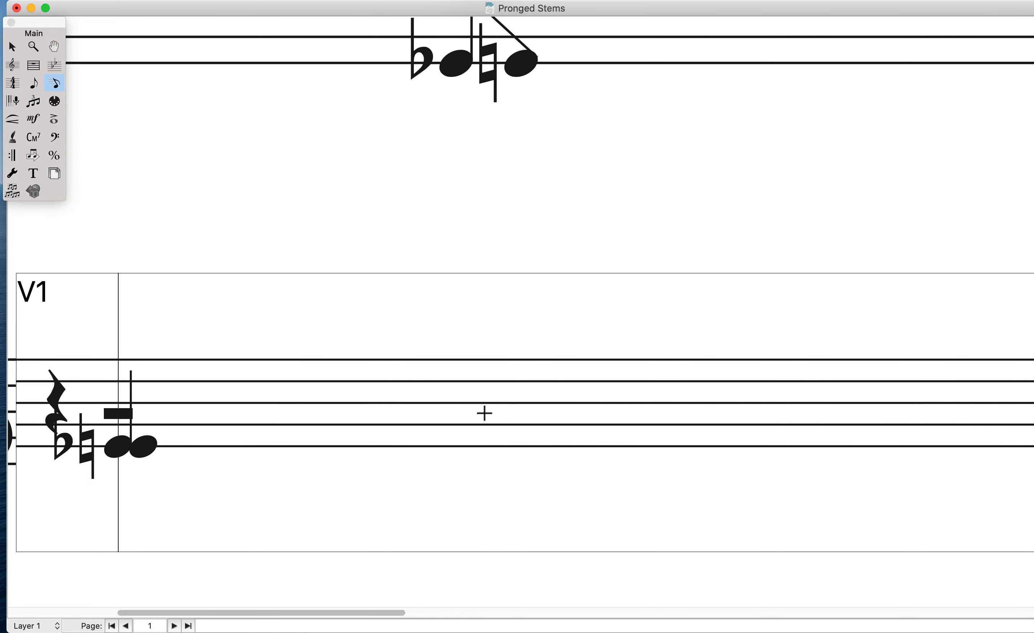
# Leave note entry, apply note spacing to the entire score, and clear the selection.
pyautogui.press('Escape')
pyautogui.press('Escape')
pyautogui.press('super+a')
pyautogui.press('super+4')
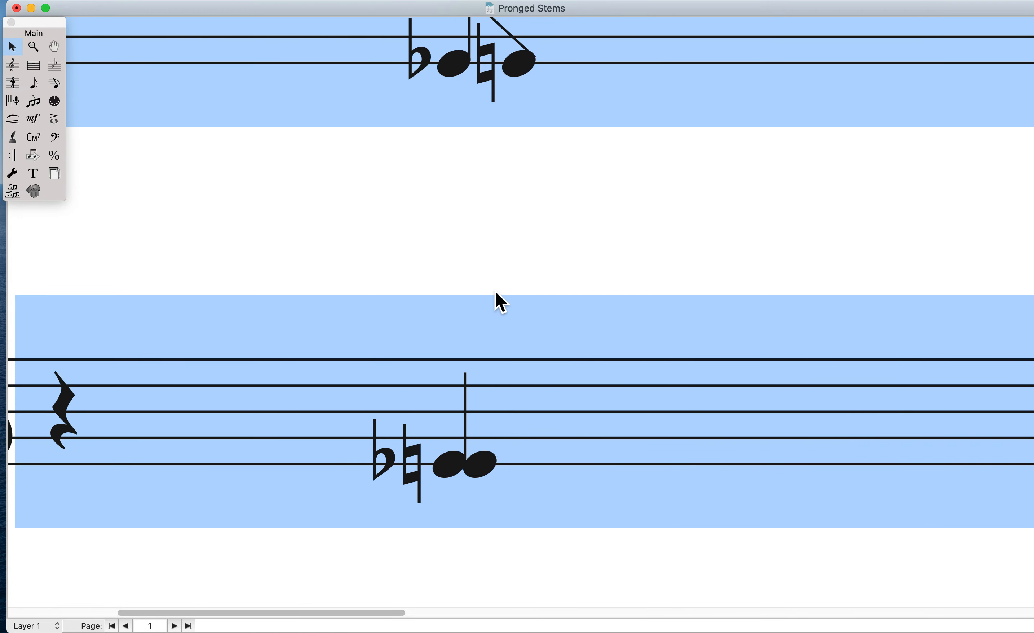
pyautogui.click(491, 252)
pyautogui.scroll(-2, 466, 498)
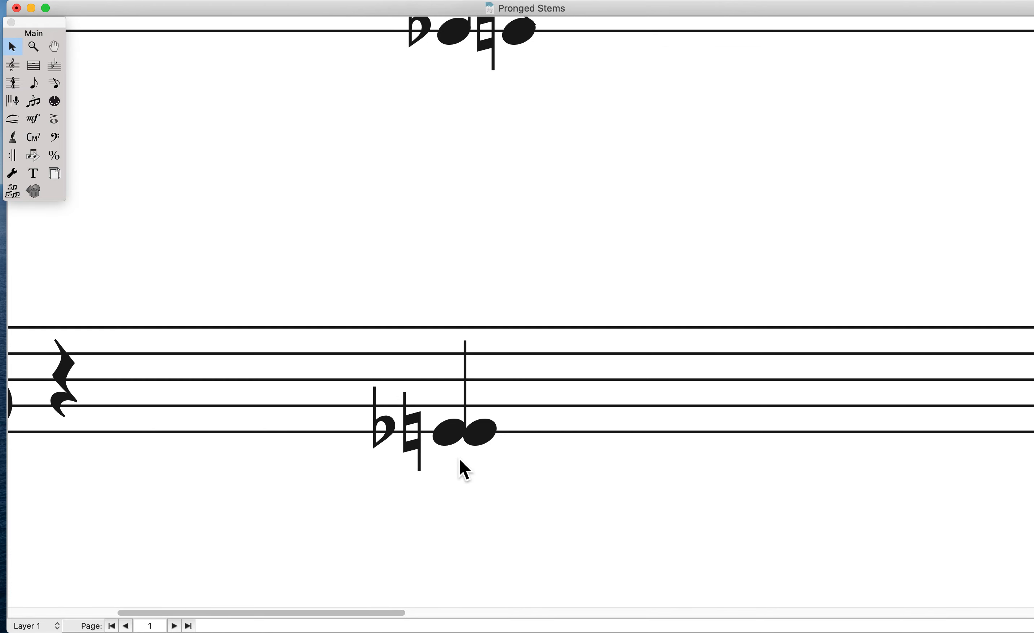
# Start creating a new custom stem shape for the chord in measure 5.
pyautogui.click(12, 173)
pyautogui.moveTo(560, 151); pyautogui.dragTo(383, 239)
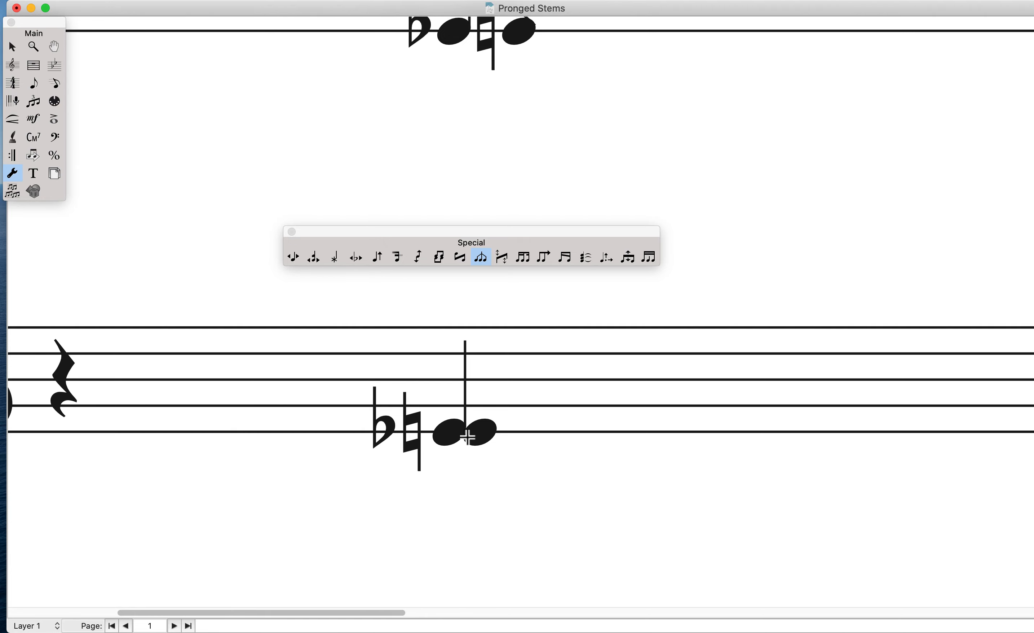
pyautogui.doubleClick(467, 436)
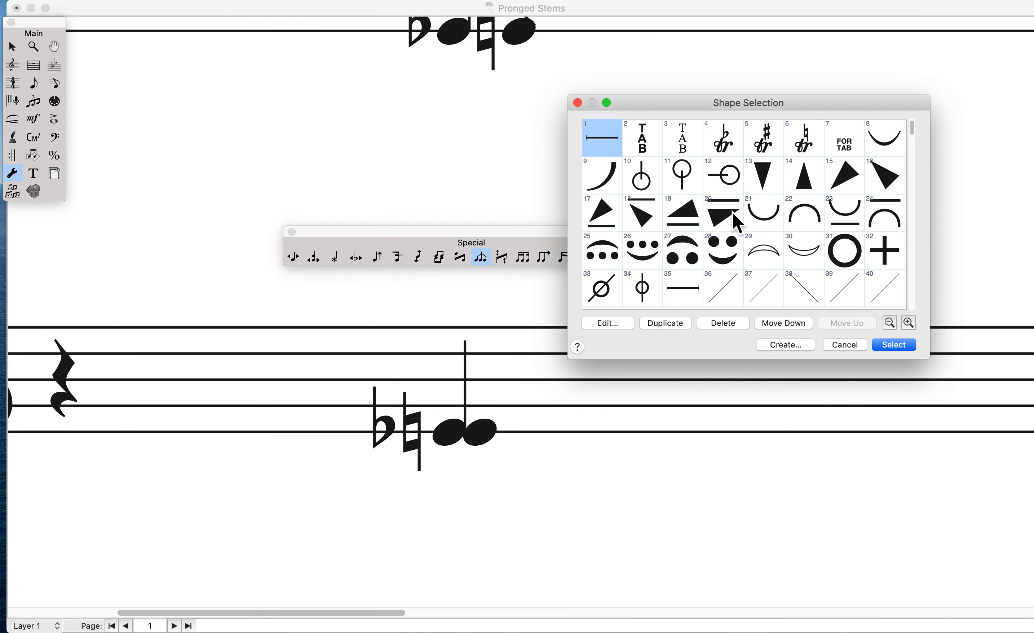
pyautogui.click(798, 347)
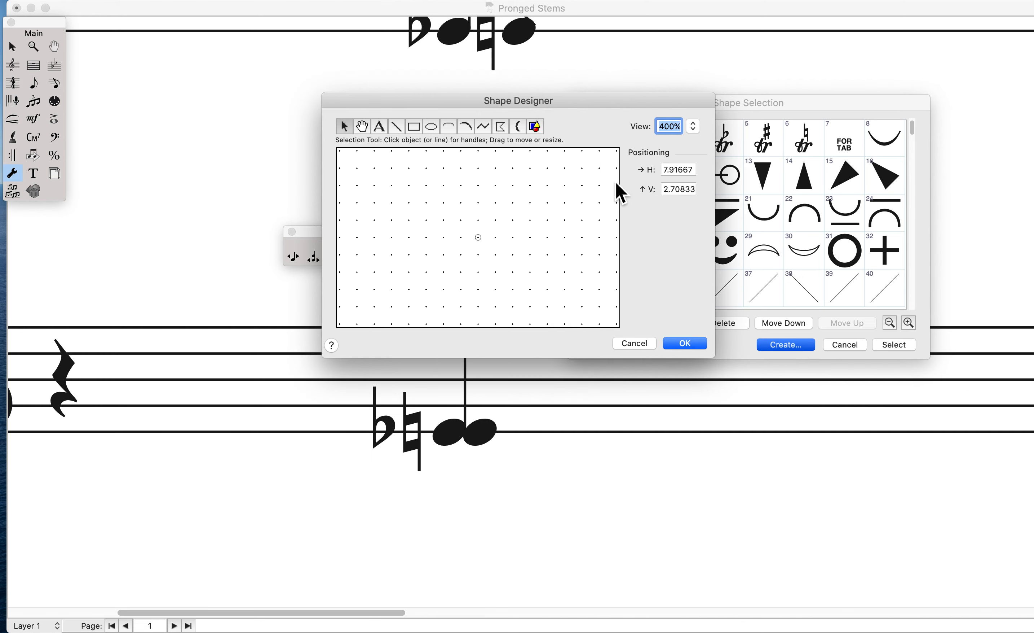
pyautogui.moveTo(596, 109); pyautogui.dragTo(824, 179)
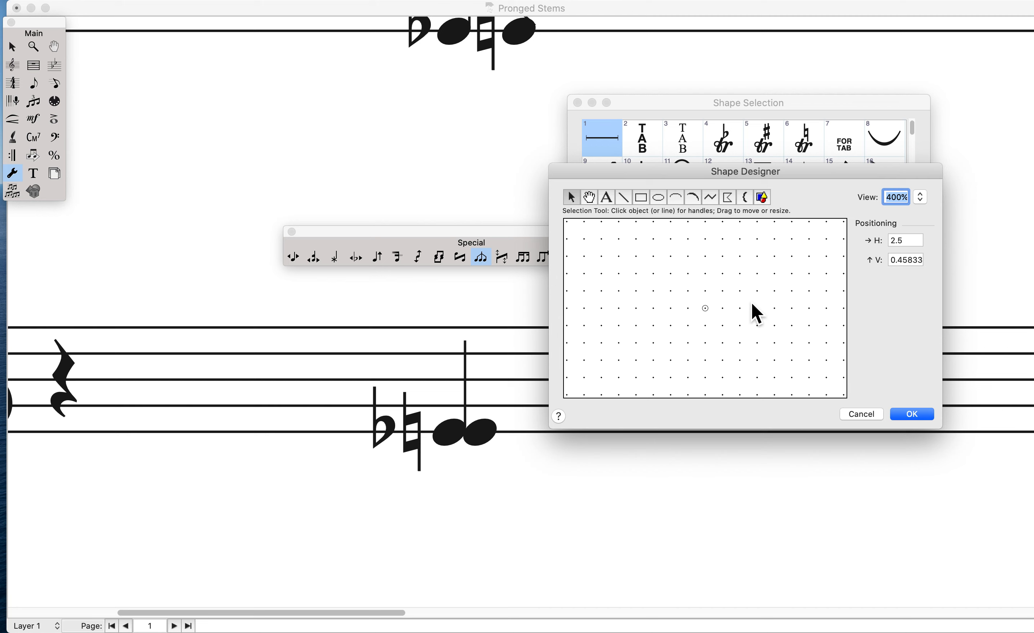
# Draw a vertical stem line above the origin and two diagonal prongs spreading from about V 2 down to V 0.4.
pyautogui.click(628, 197)
pyautogui.click(705, 230)
pyautogui.moveTo(704, 230); pyautogui.dragTo(705, 268)
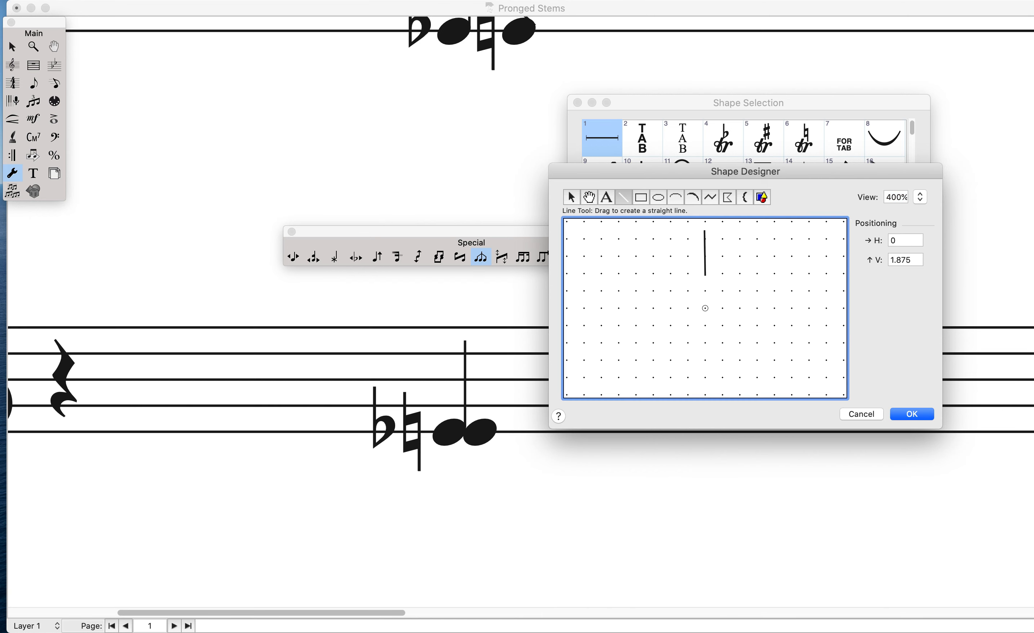
pyautogui.moveTo(710, 273); pyautogui.dragTo(671, 302)
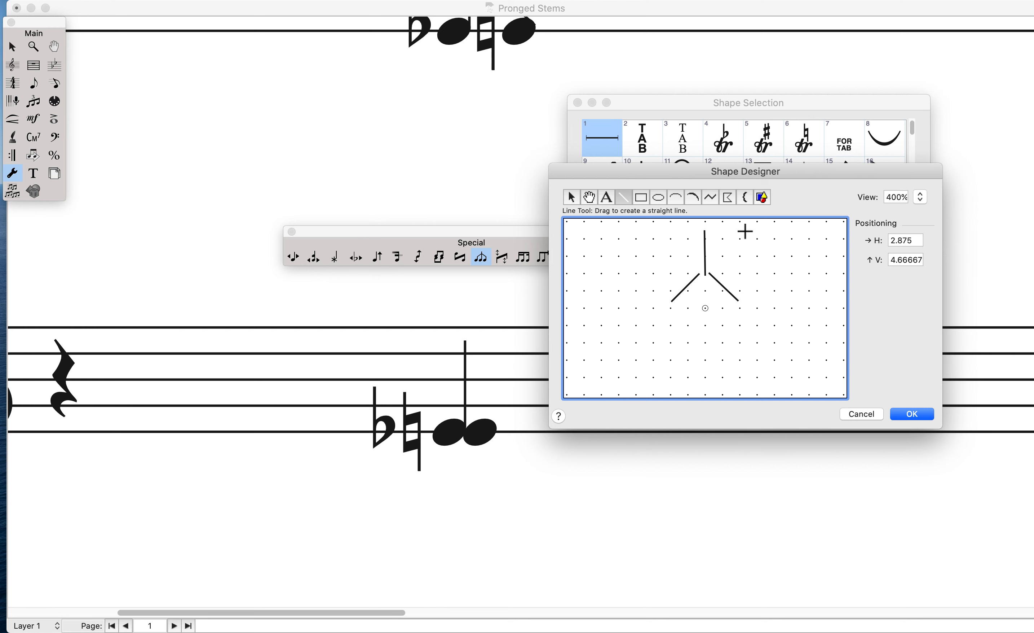
# Position the left prong's upper endpoint at H 0 and V 2.5.
pyautogui.click(571, 196)
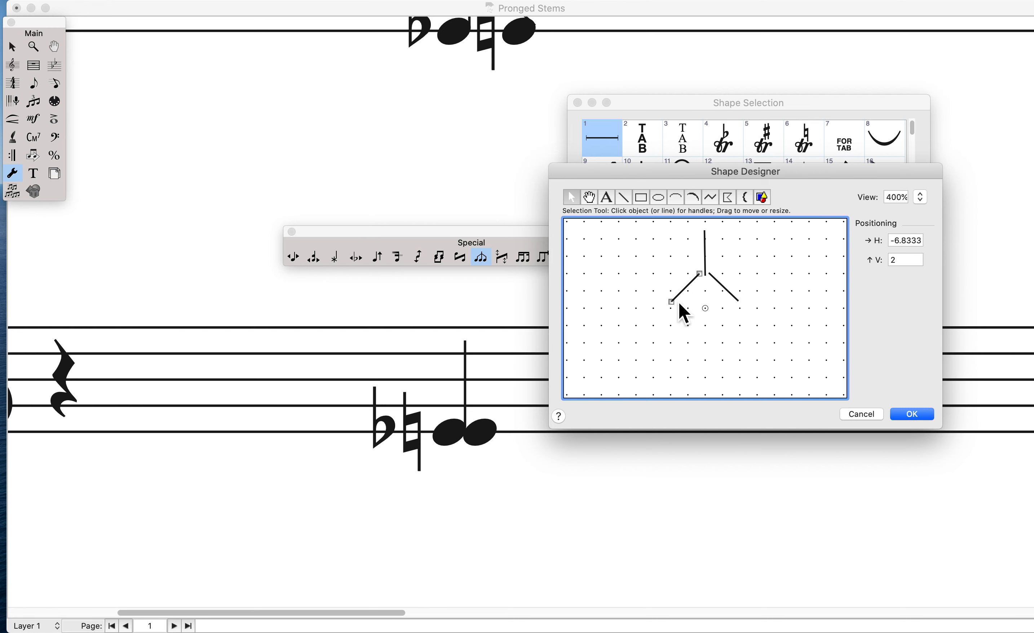
pyautogui.moveTo(673, 302)
pyautogui.mouseDown()
pyautogui.moveTo(659, 281)
pyautogui.moveTo(672, 300)
pyautogui.mouseUp()
pyautogui.click(704, 275)
pyautogui.doubleClick(900, 242)
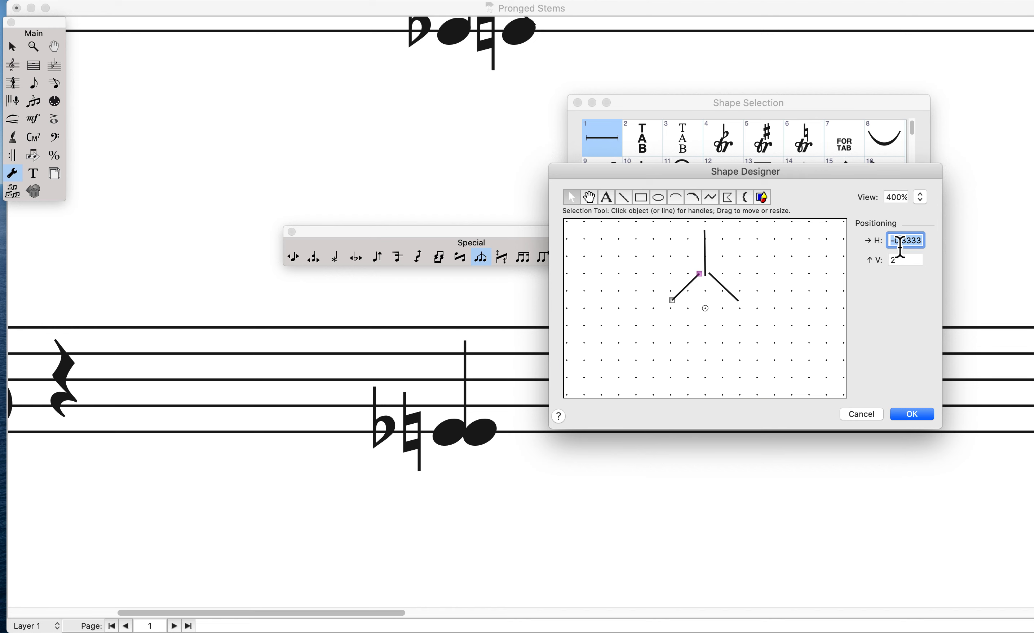
pyautogui.write('0')
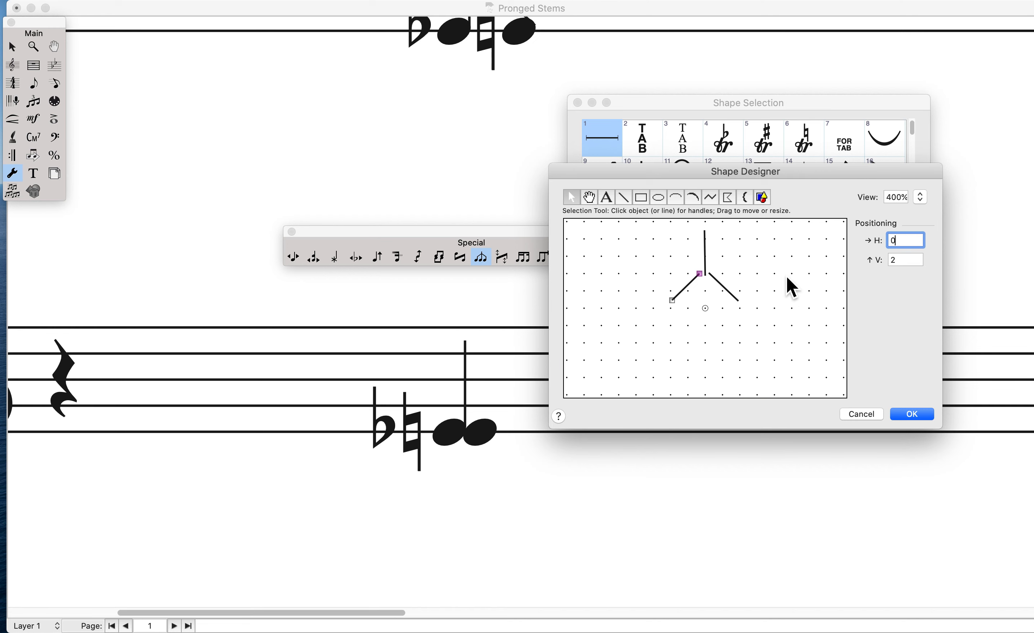
pyautogui.click(907, 261)
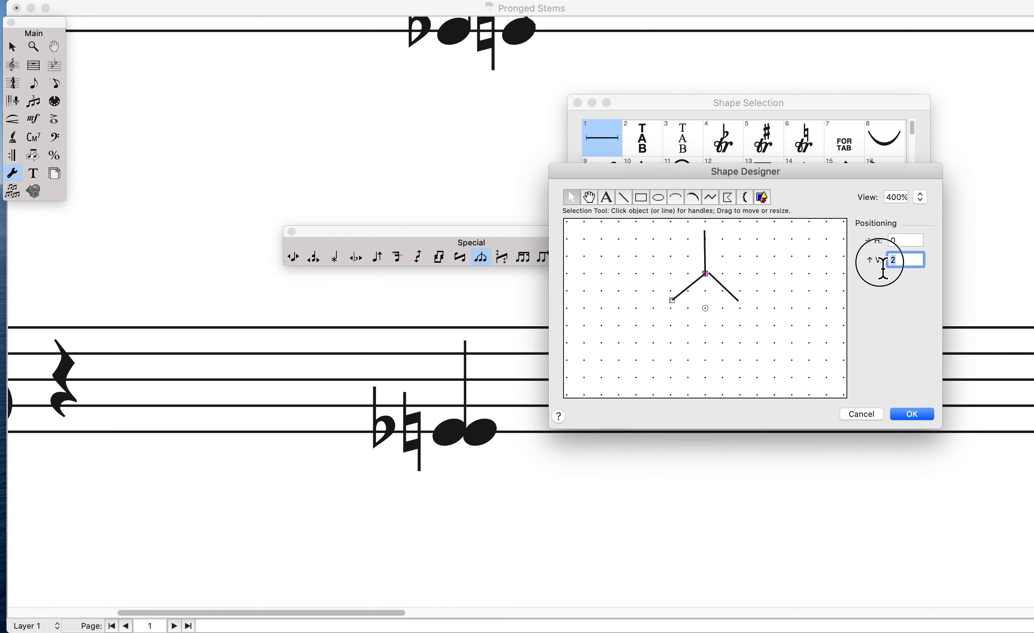
pyautogui.write('.5')
pyautogui.press('Tab')
# Position the left prong's lower endpoint at H -1.75 and V 0.2.
pyautogui.click(673, 301)
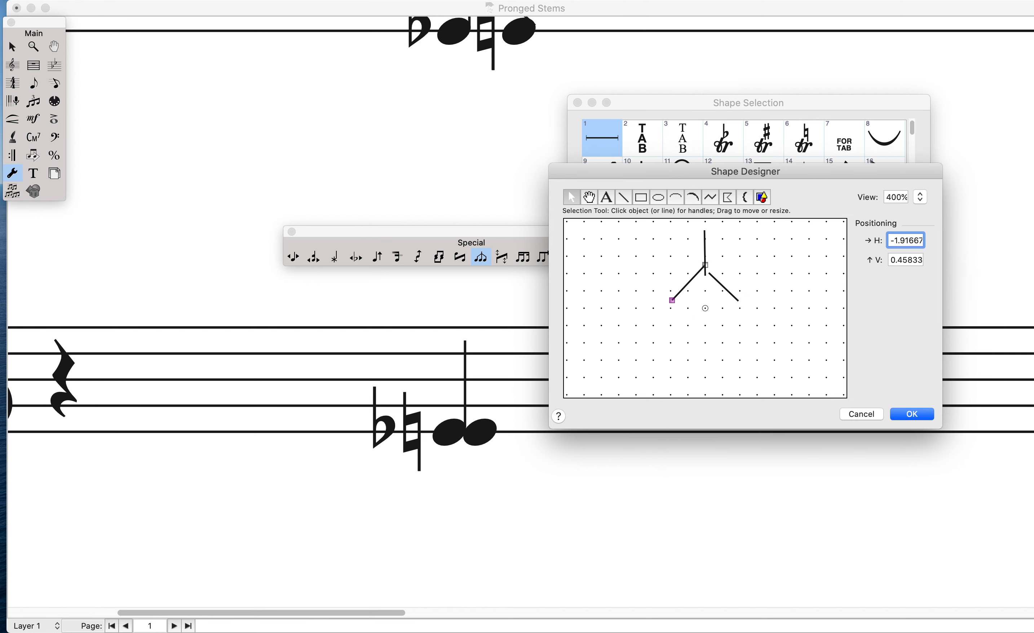
pyautogui.doubleClick(907, 240)
pyautogui.write('-')
pyautogui.press('Tab')
pyautogui.write('0')
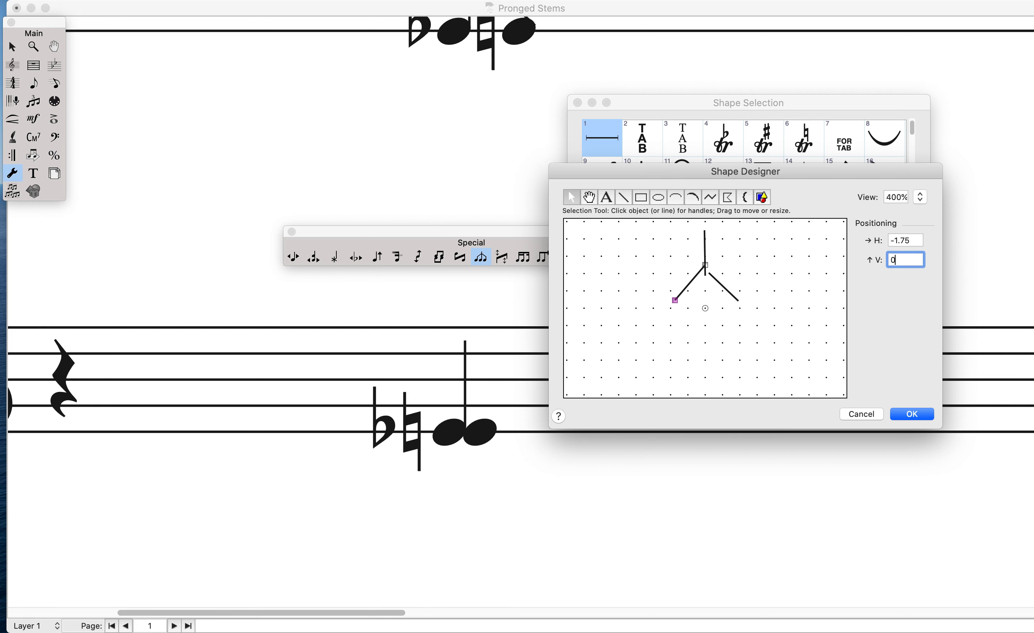
pyautogui.write('.2')
pyautogui.press('Tab')
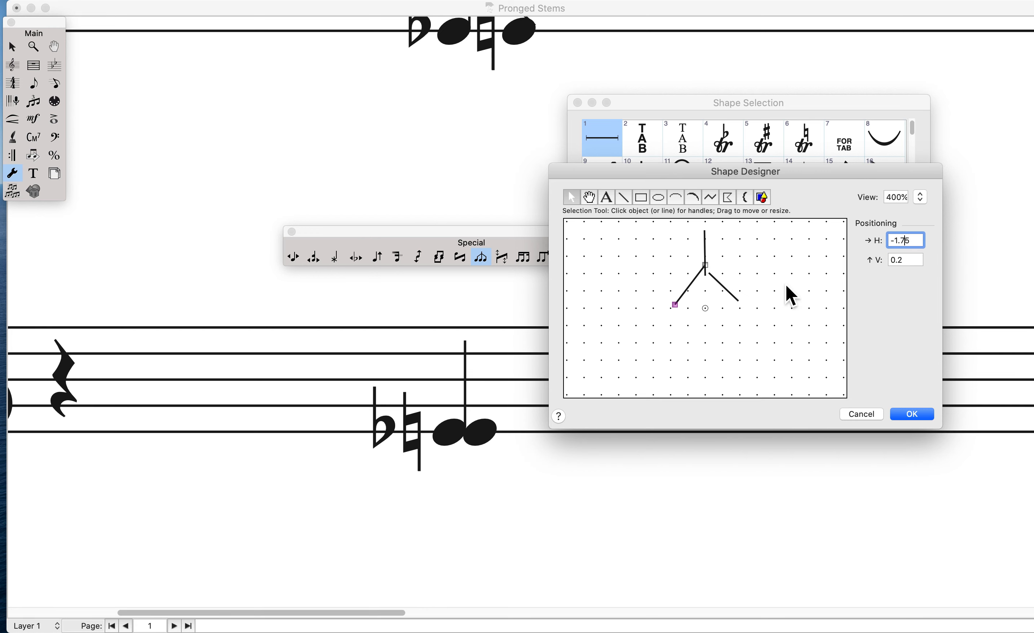
# Position the right prong's lower endpoint at H 1.75 and V 0.2.
pyautogui.click(731, 293)
pyautogui.moveTo(735, 294); pyautogui.dragTo(744, 306)
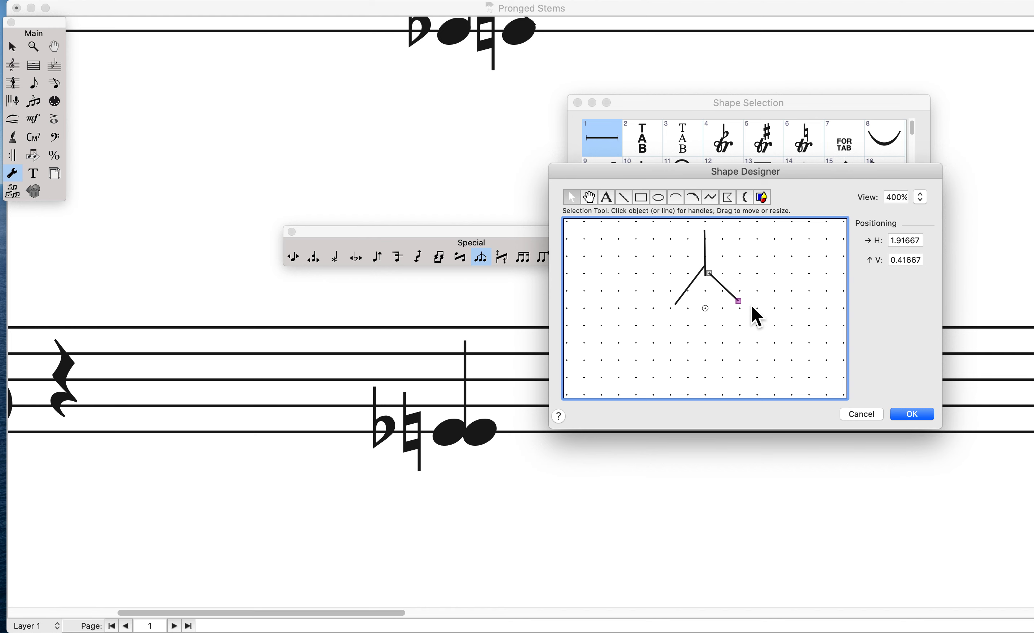
pyautogui.click(903, 260)
pyautogui.write('0.2')
pyautogui.doubleClick(905, 240)
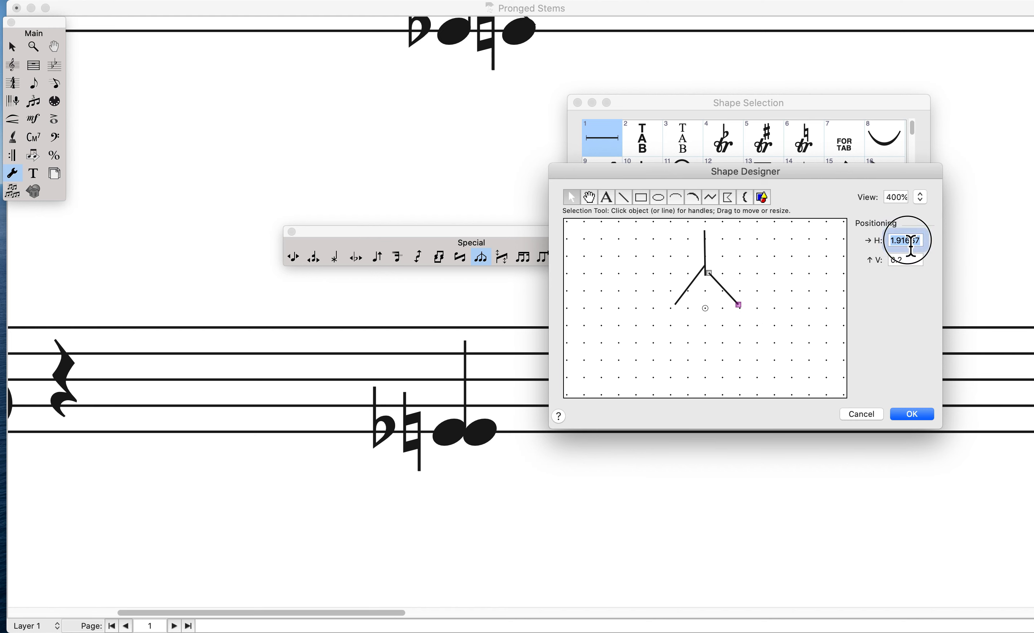
pyautogui.write('1.75')
pyautogui.click(905, 260)
# Position the right prong's upper endpoint at H 0 and V 2.5.
pyautogui.click(711, 275)
pyautogui.doubleClick(910, 241)
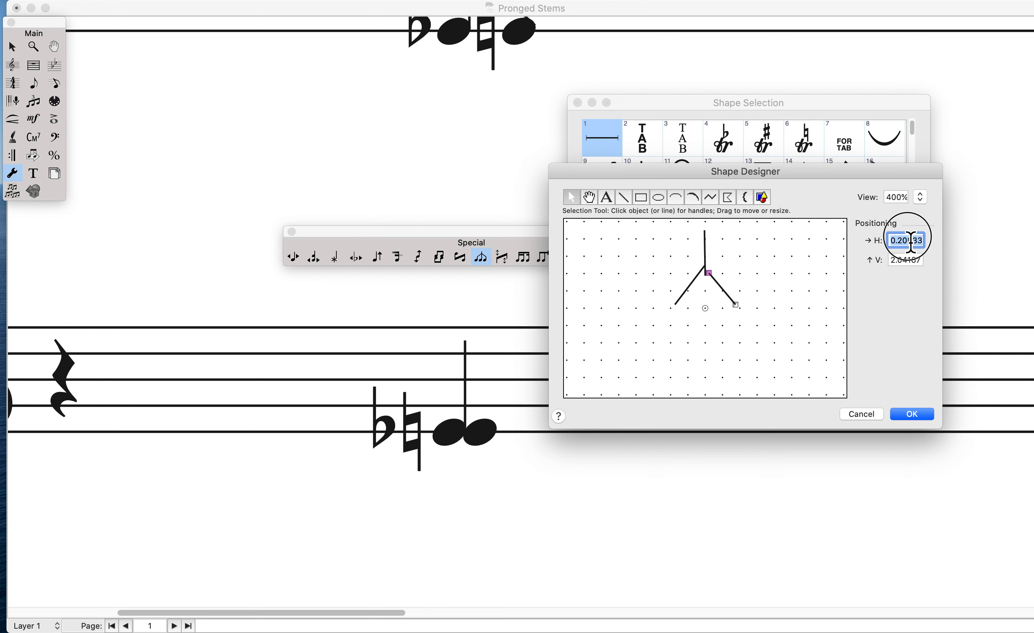
pyautogui.write('2.5')
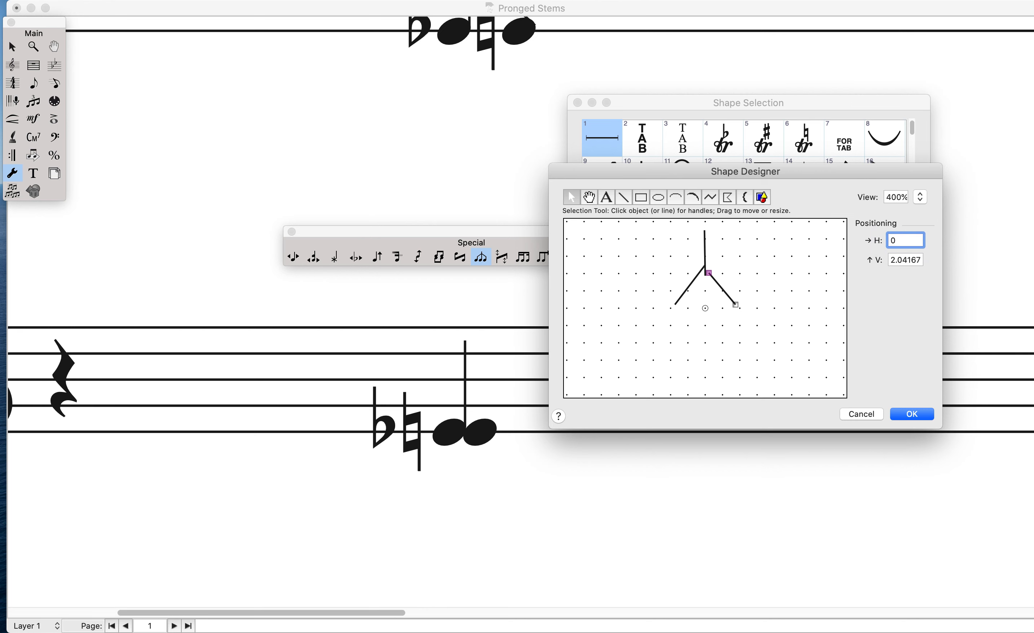
pyautogui.press('Tab')
pyautogui.write('2.')
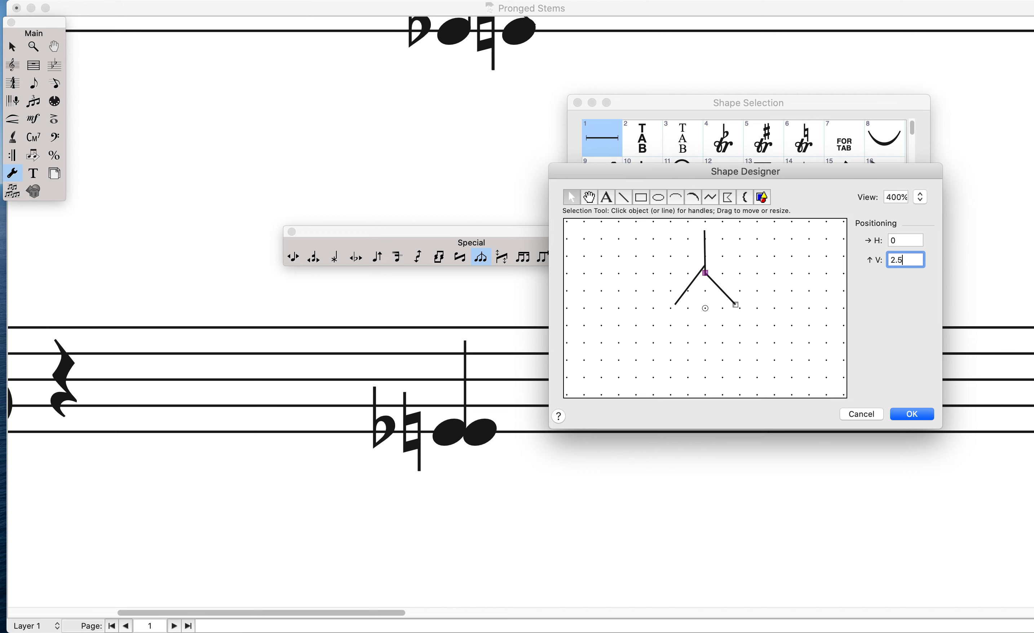
# Position the vertical stem line's lower endpoint at V 2.5, where the two prongs meet.
pyautogui.press('Tab')
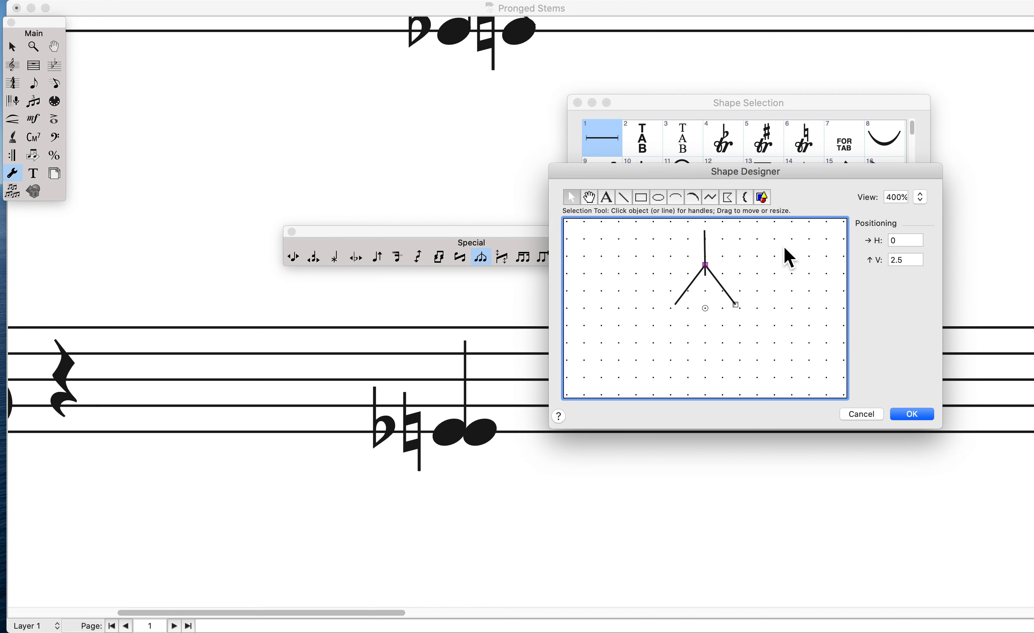
pyautogui.click(708, 246)
pyautogui.doubleClick(903, 242)
pyautogui.press('Tab')
pyautogui.write('2.5')
pyautogui.press('Tab')
# Position the vertical stem line's upper endpoint at H 0 and V 5, and apply the pronged shape as the chord's custom stem.
pyautogui.click(704, 230)
pyautogui.doubleClick(897, 240)
pyautogui.write('5')
pyautogui.click(905, 261)
pyautogui.moveTo(909, 242); pyautogui.dragTo(875, 244)
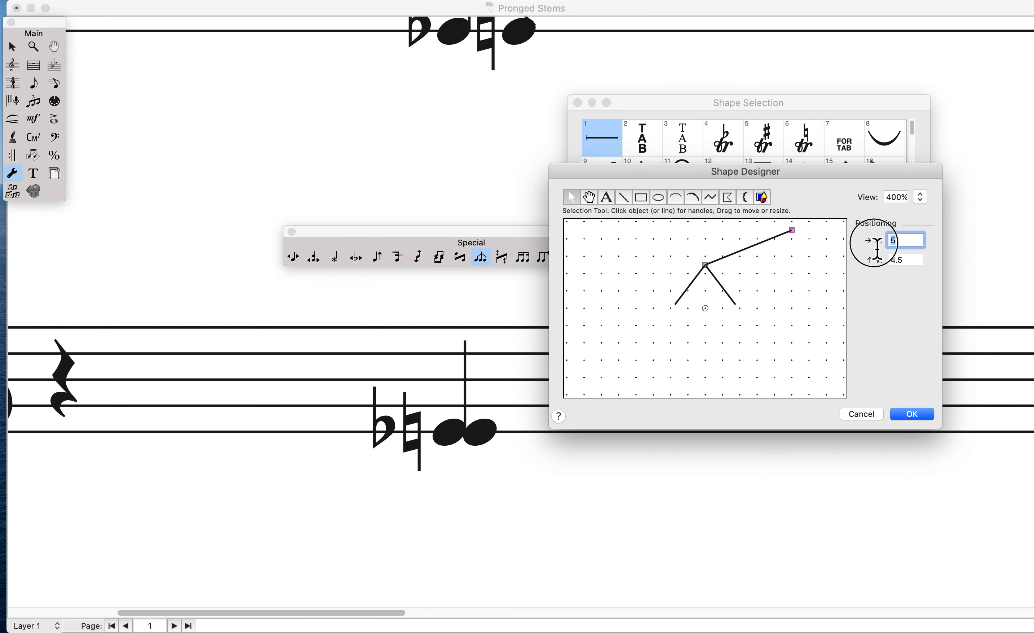
pyautogui.write('0')
pyautogui.press('Tab')
pyautogui.write('5')
pyautogui.press('Tab')
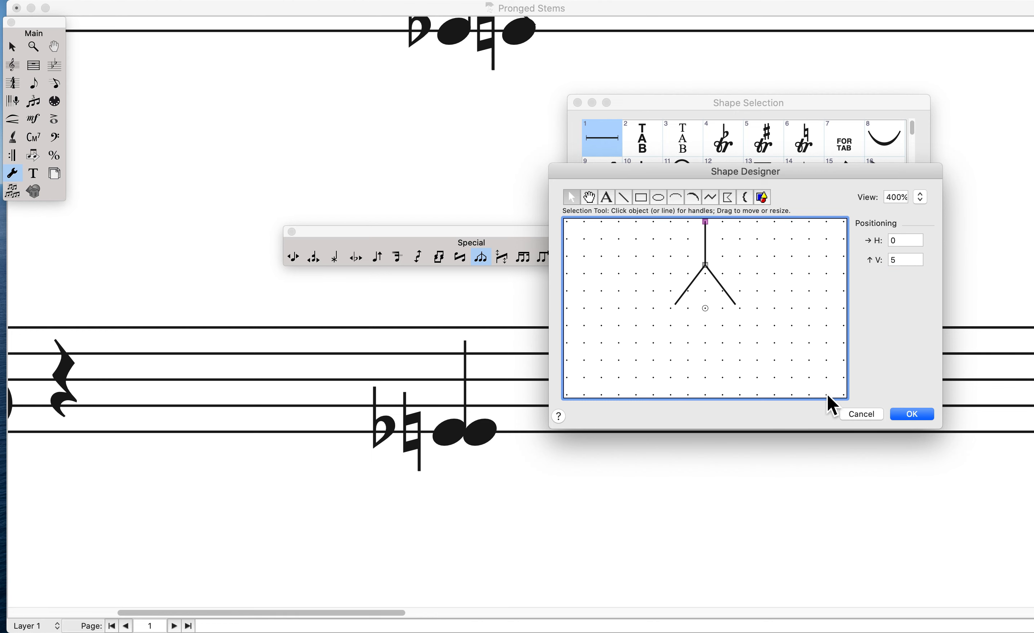
pyautogui.click(912, 414)
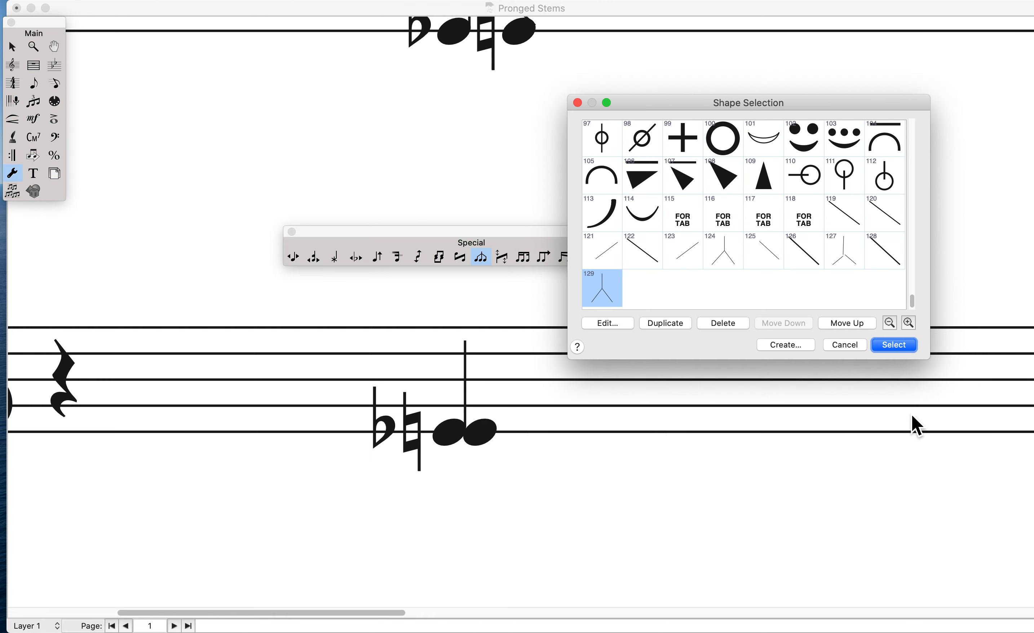
pyautogui.click(897, 348)
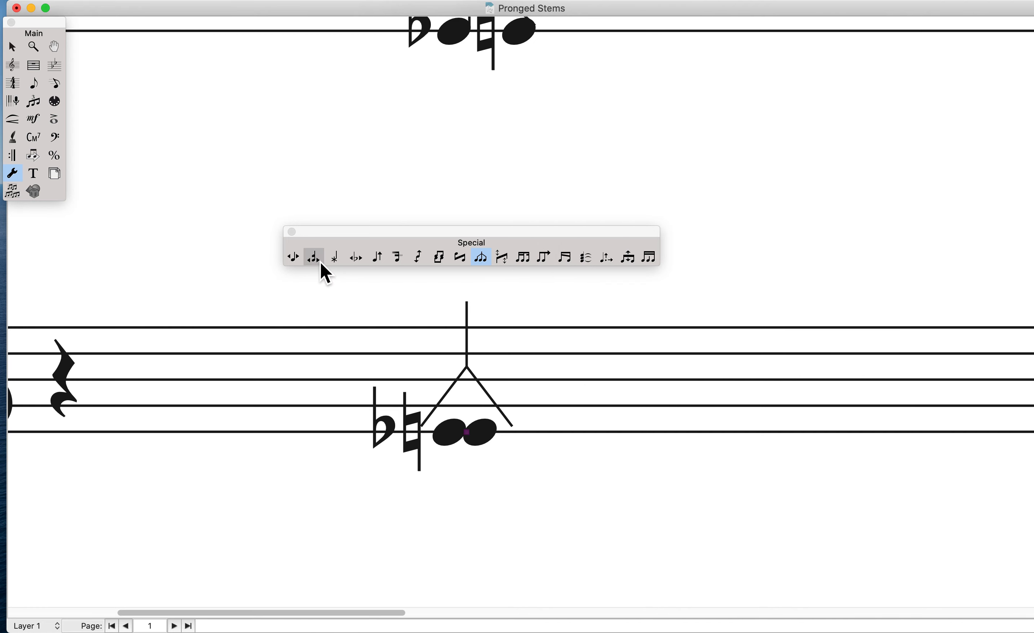
# Spread the two noteheads out to the prong ends, and move the natural between them and the flat directly before the first notehead.
pyautogui.moveTo(473, 432)
pyautogui.mouseDown()
pyautogui.moveTo(492, 431)
pyautogui.moveTo(406, 431)
pyautogui.moveTo(476, 432)
pyautogui.mouseUp()
pyautogui.click(356, 257)
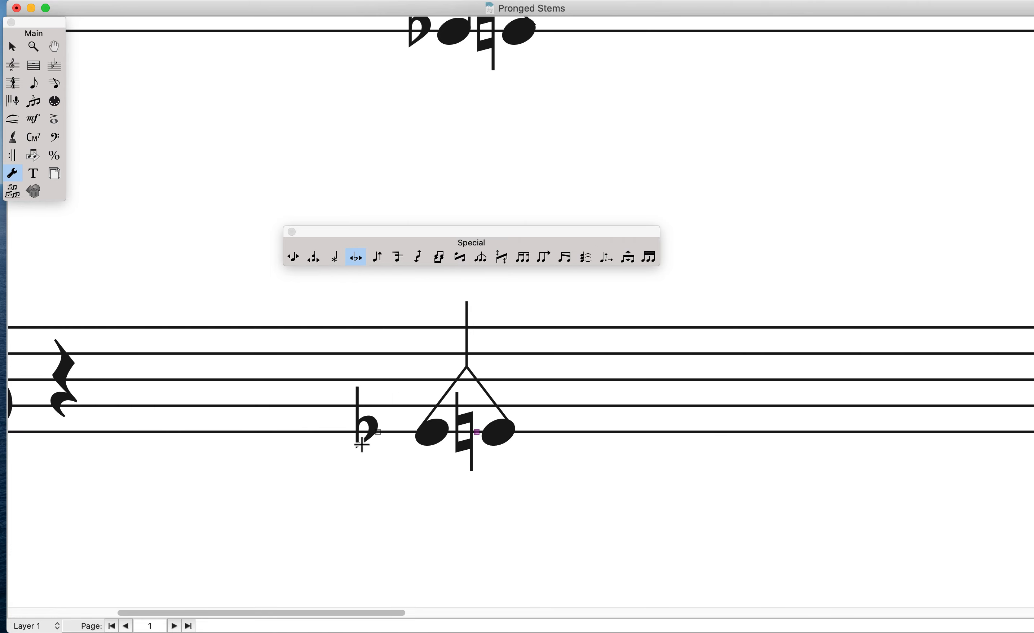
pyautogui.moveTo(377, 432); pyautogui.dragTo(412, 432)
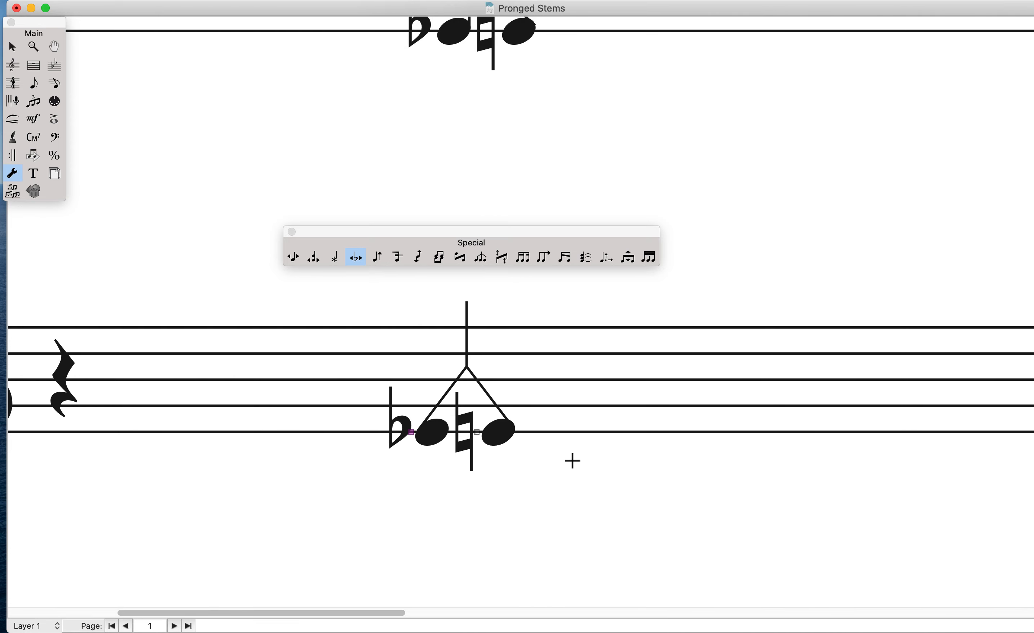